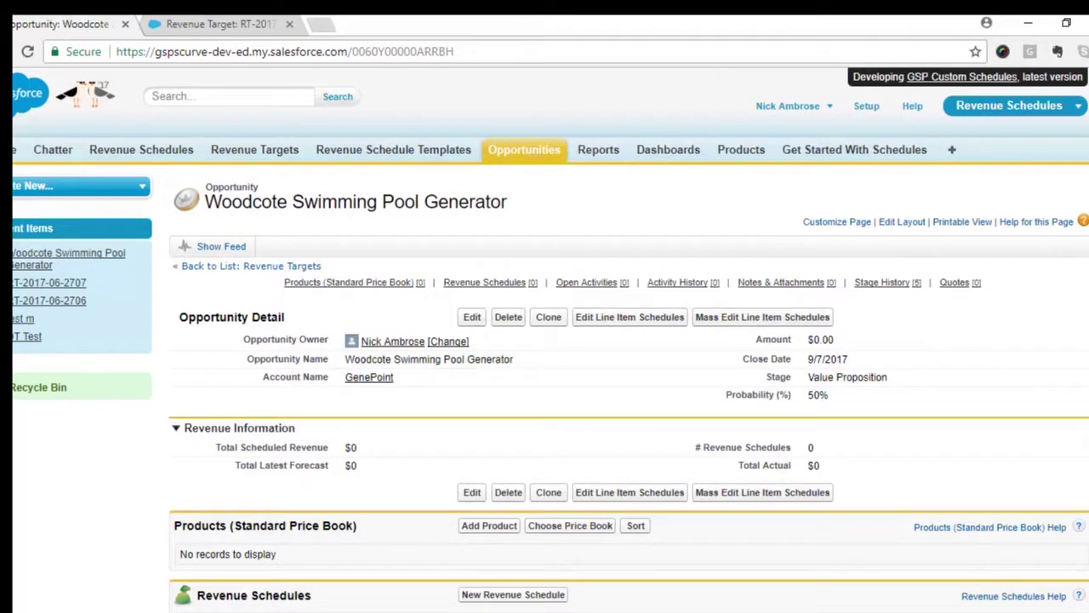
Select the 2 Year Silver Support and GenWatt Diesel 1000kW products for the opportunity.
scroll(545, 341, down, 1)
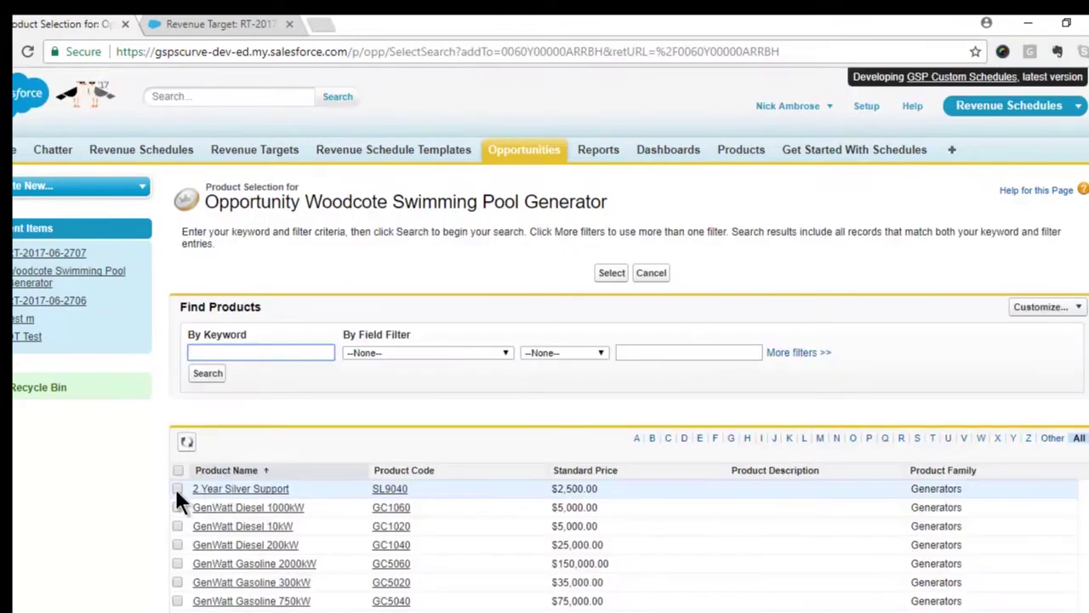
click(177, 488)
click(177, 508)
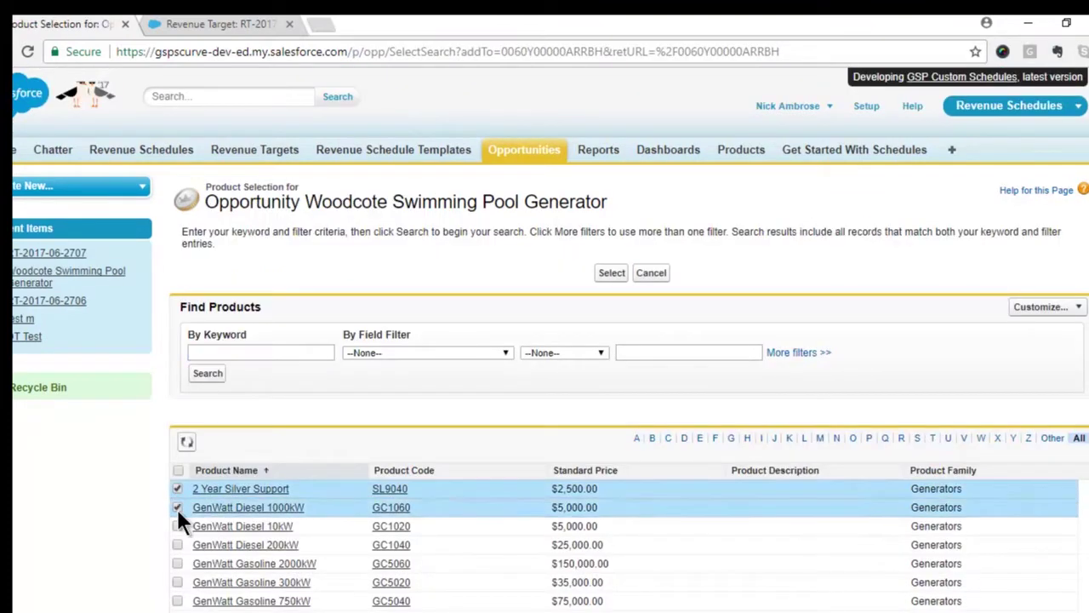
click(612, 272)
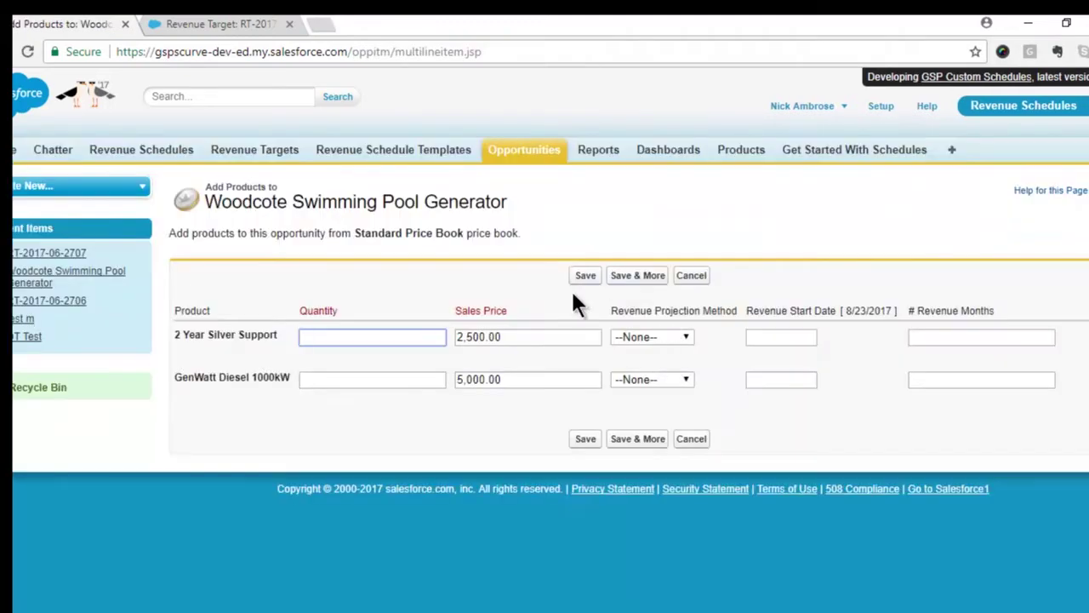
Review the revenue projection method options for both products.
click(667, 341)
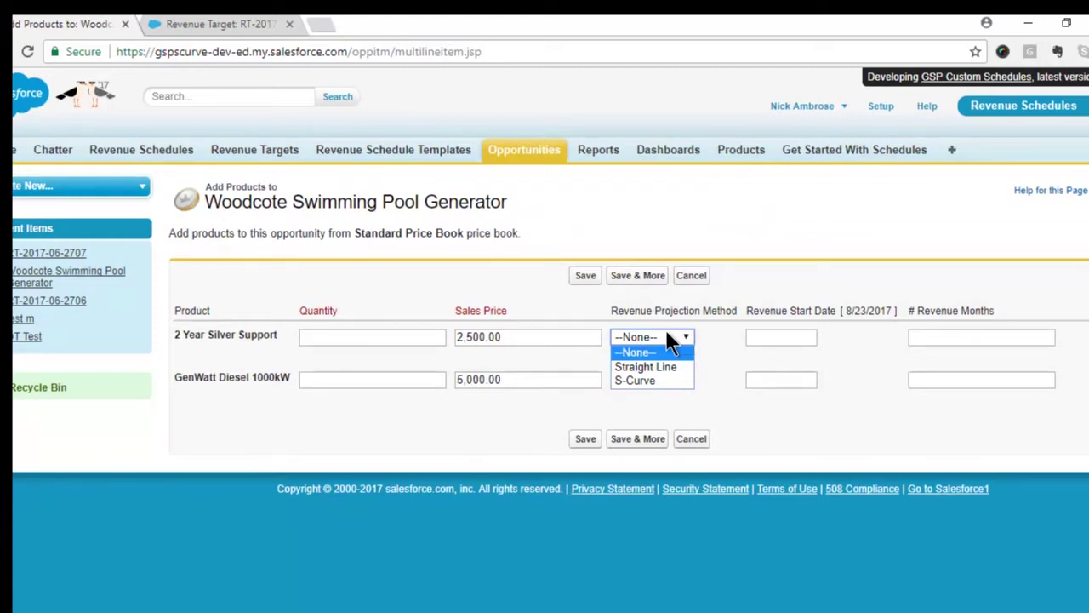
click(717, 336)
click(667, 379)
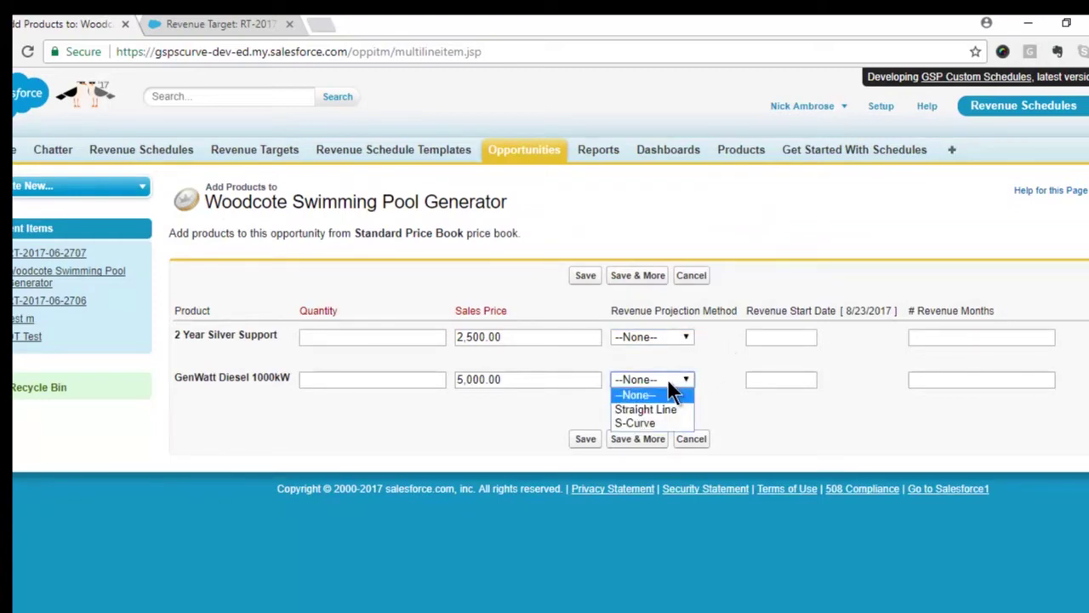
click(668, 387)
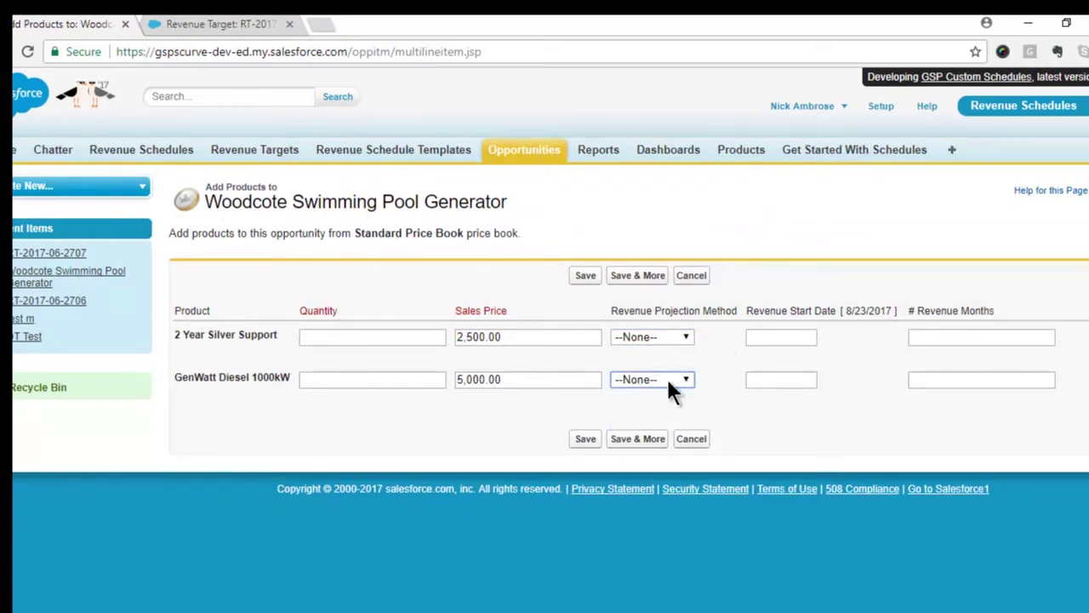
Set 2 Year Silver Support to quantity 1, Straight Line, starting 8/1/2017 over 12 months.
click(387, 337)
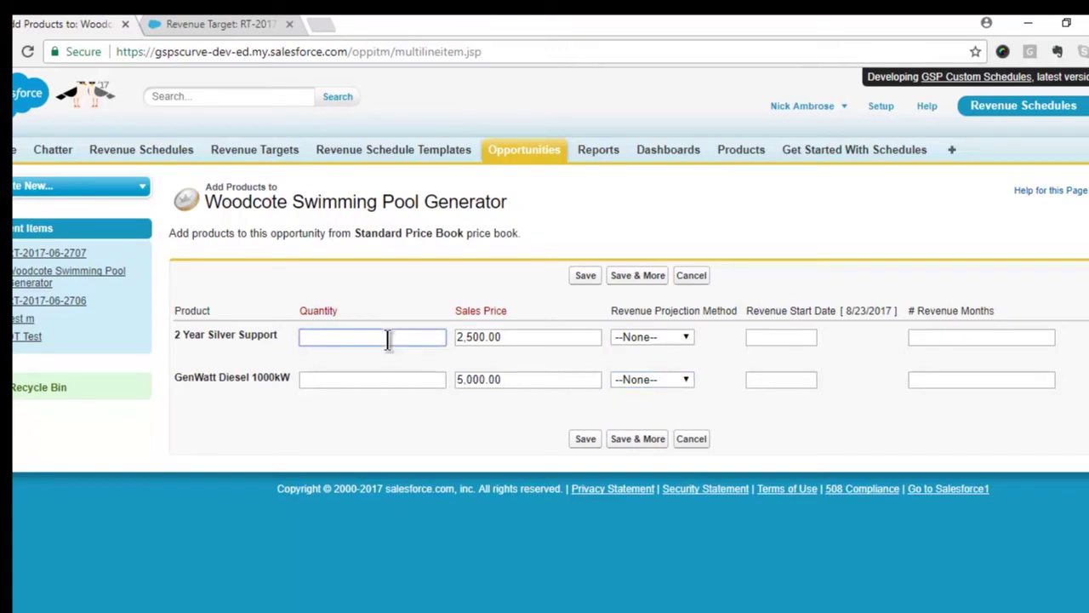
text(1)
click(650, 336)
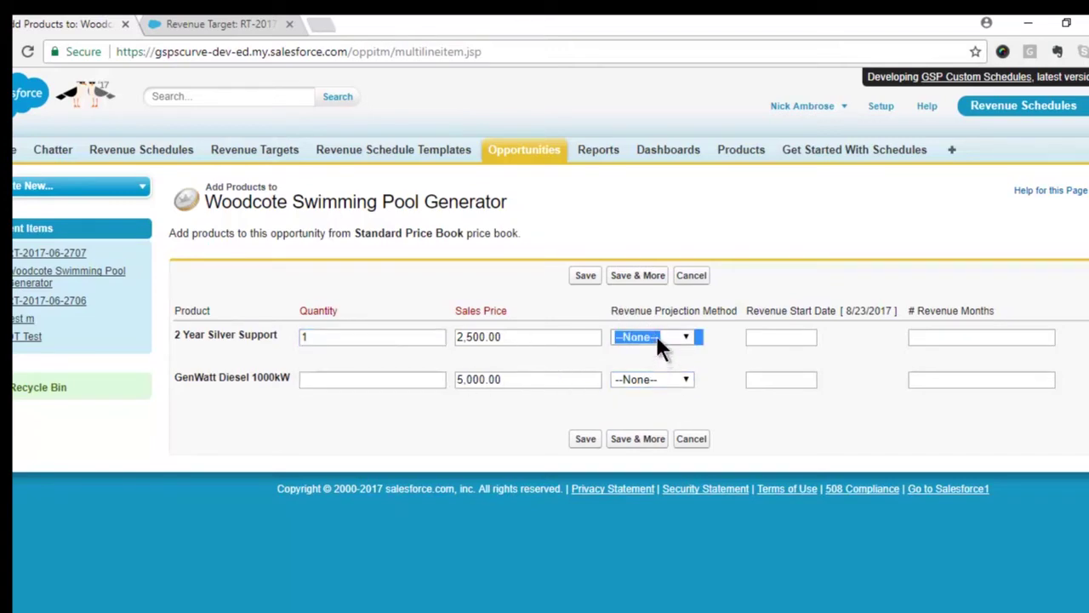
click(657, 336)
click(659, 364)
click(771, 338)
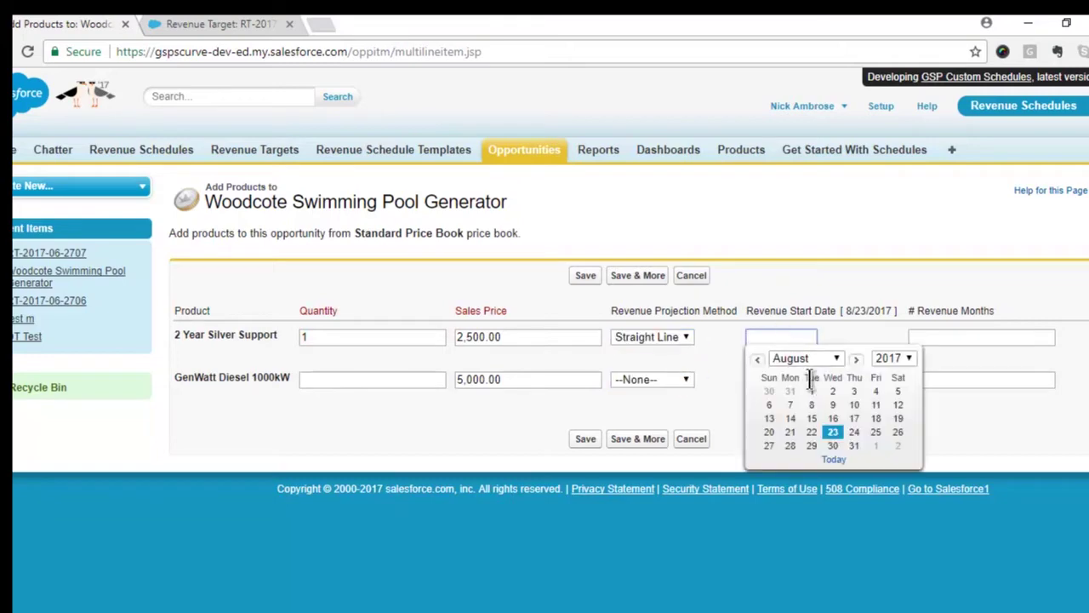
click(813, 393)
click(921, 337)
text(12)
Set GenWatt Diesel 1000kW to quantity 1, Straight Line, starting 9/1/2017 over 24 months, and save.
click(904, 259)
click(332, 380)
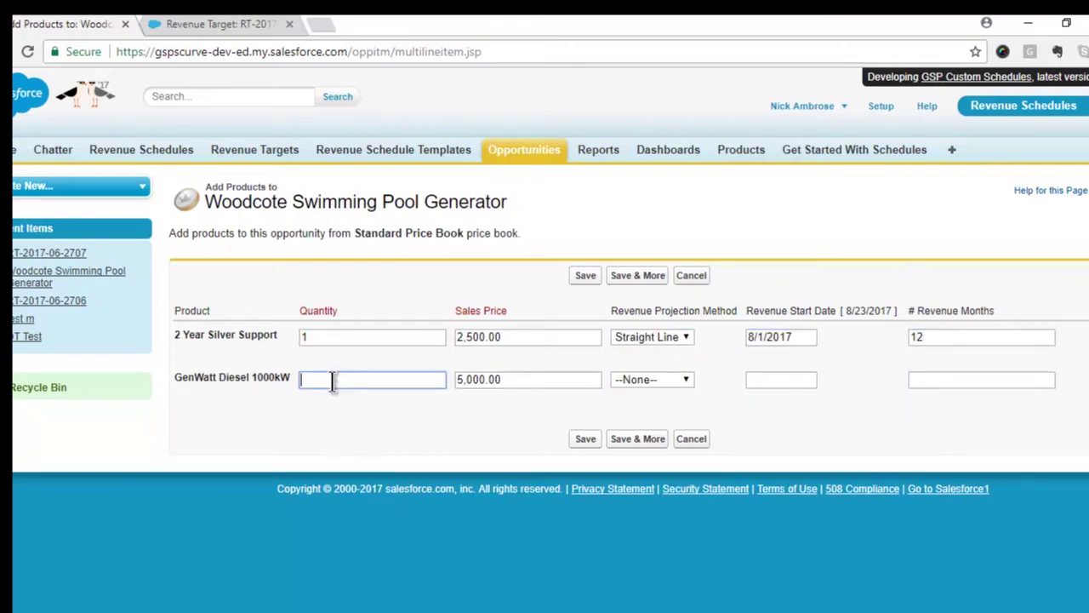
text(1)
click(644, 379)
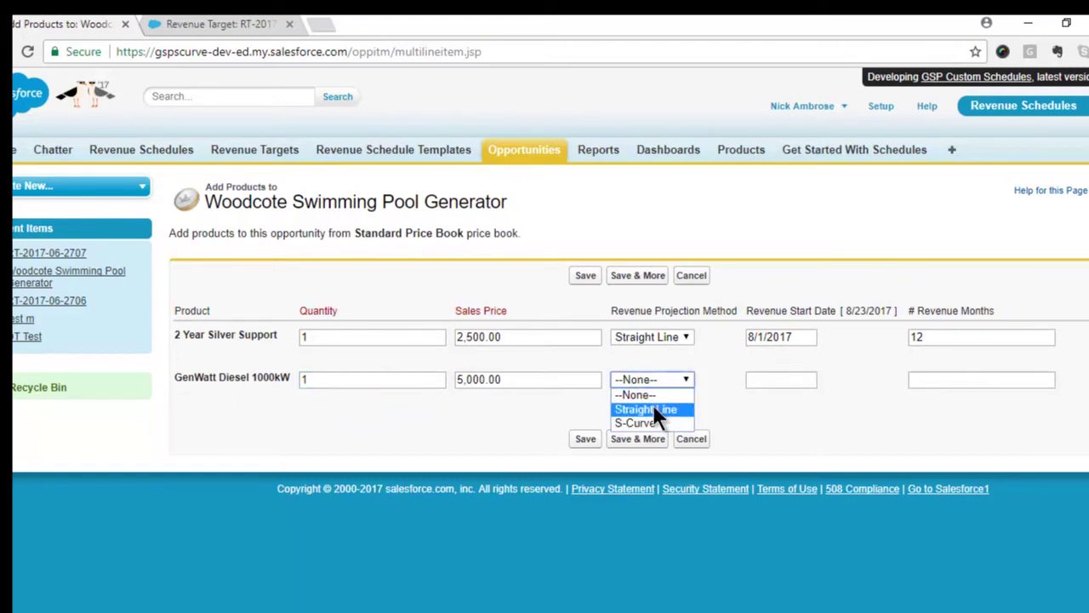
click(652, 407)
click(784, 377)
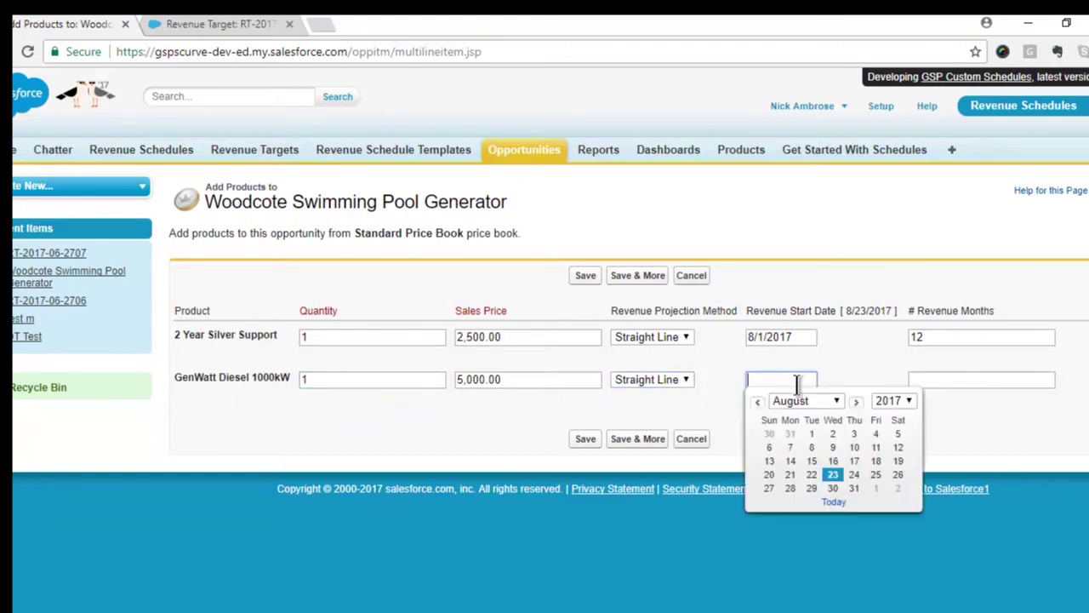
click(855, 401)
click(875, 434)
click(944, 380)
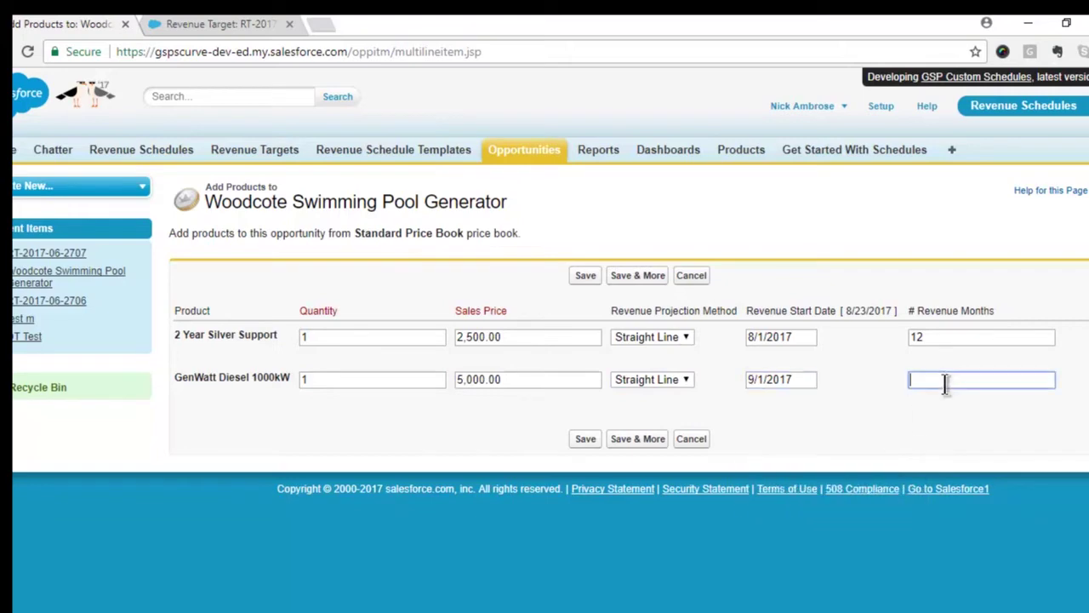
text(24)
click(586, 277)
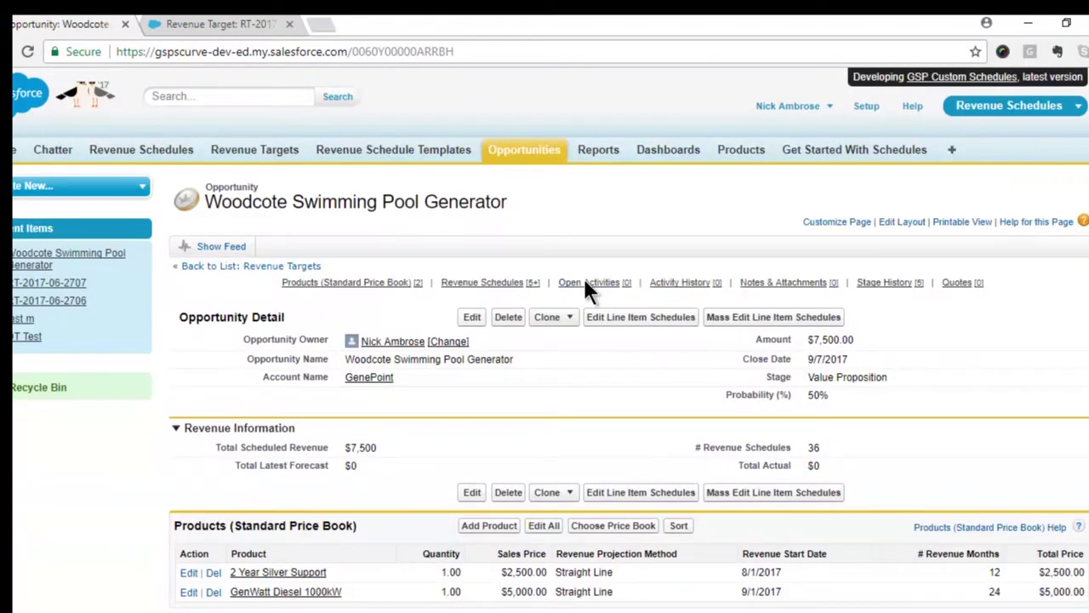
Scroll to the Revenue Schedules related list and open schedule RS-99126.
scroll(585, 294, down, 3)
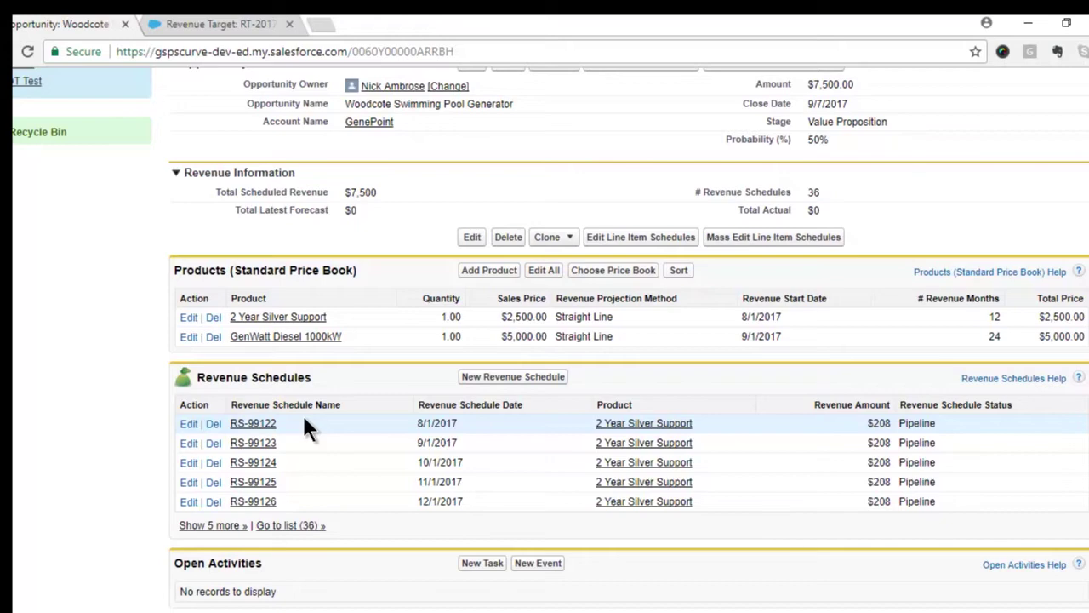
click(253, 502)
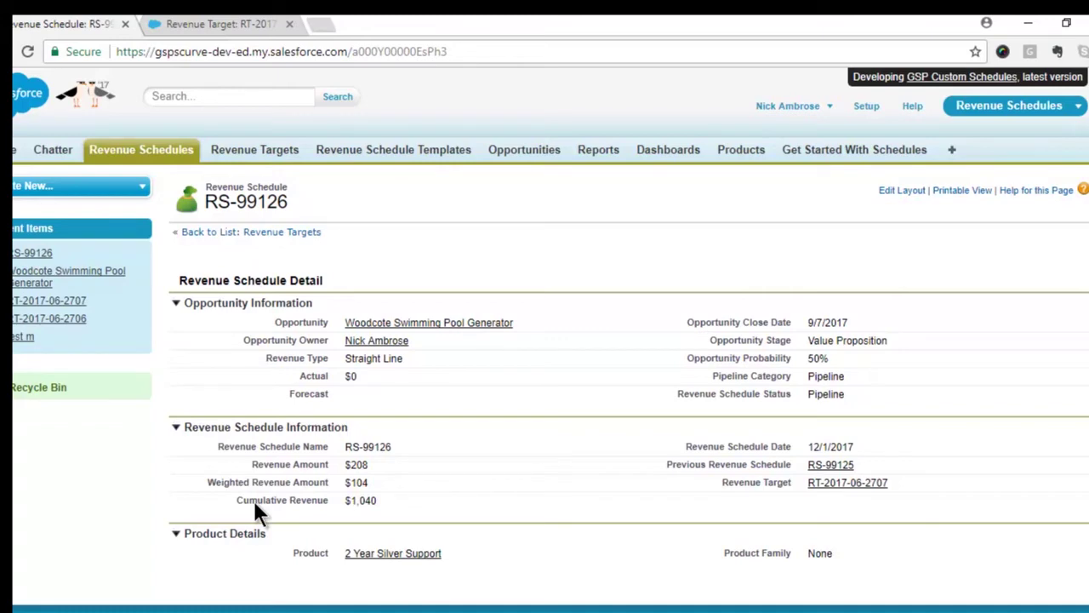
click(221, 24)
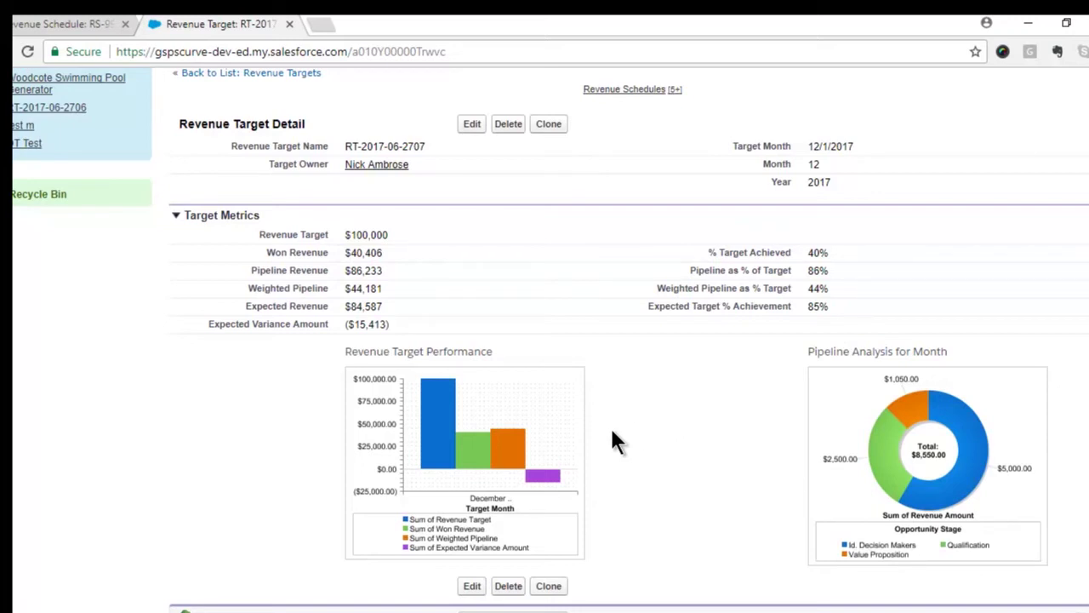
Return to the Woodcote opportunity, change its close date to 11/8/2017, and view the shifted schedules.
click(91, 83)
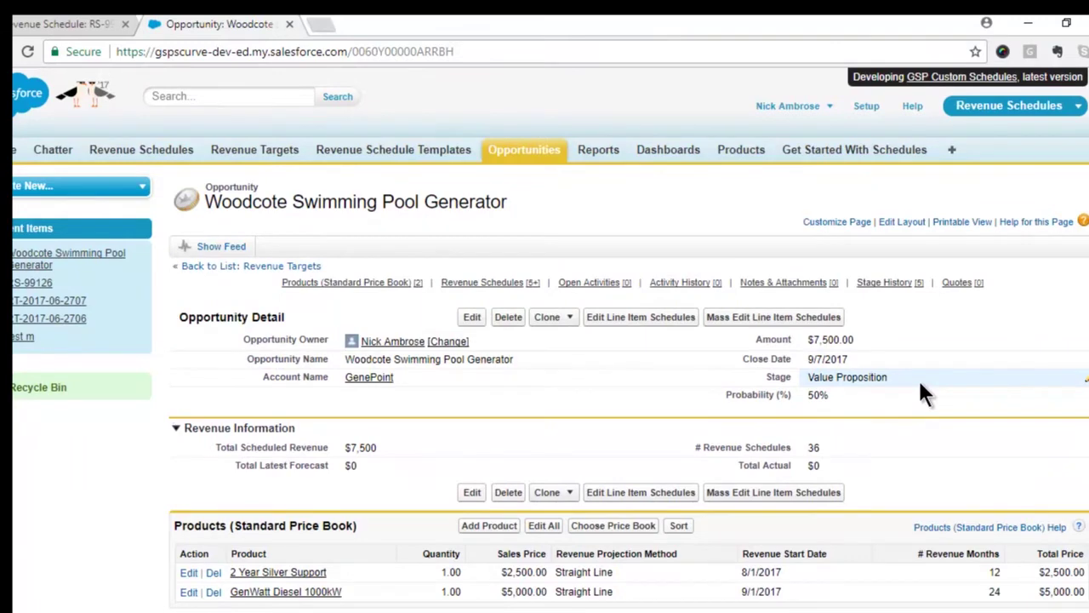
double_click(895, 355)
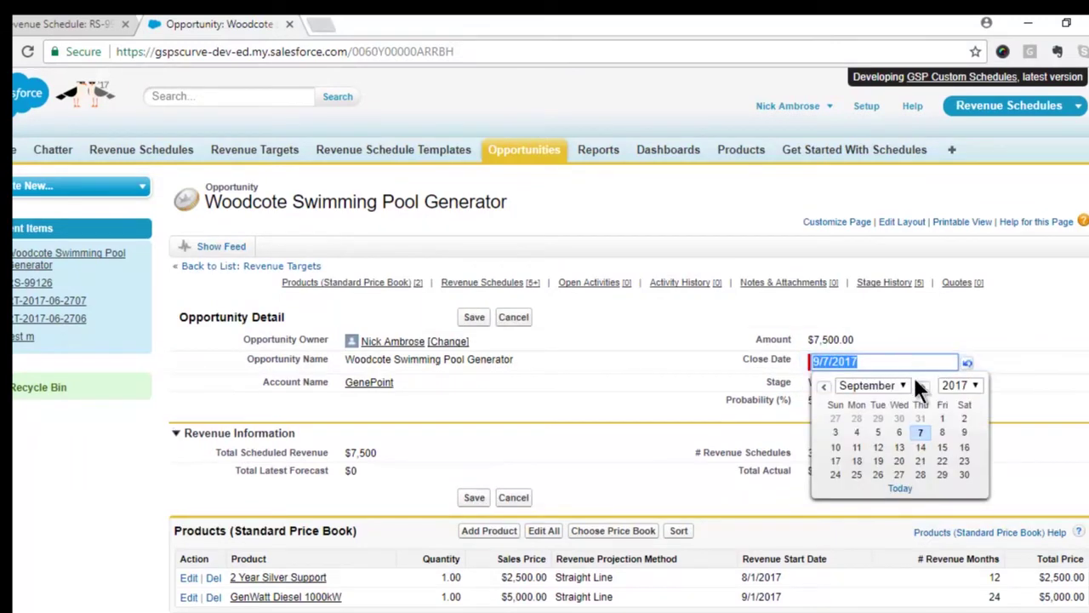
click(922, 386)
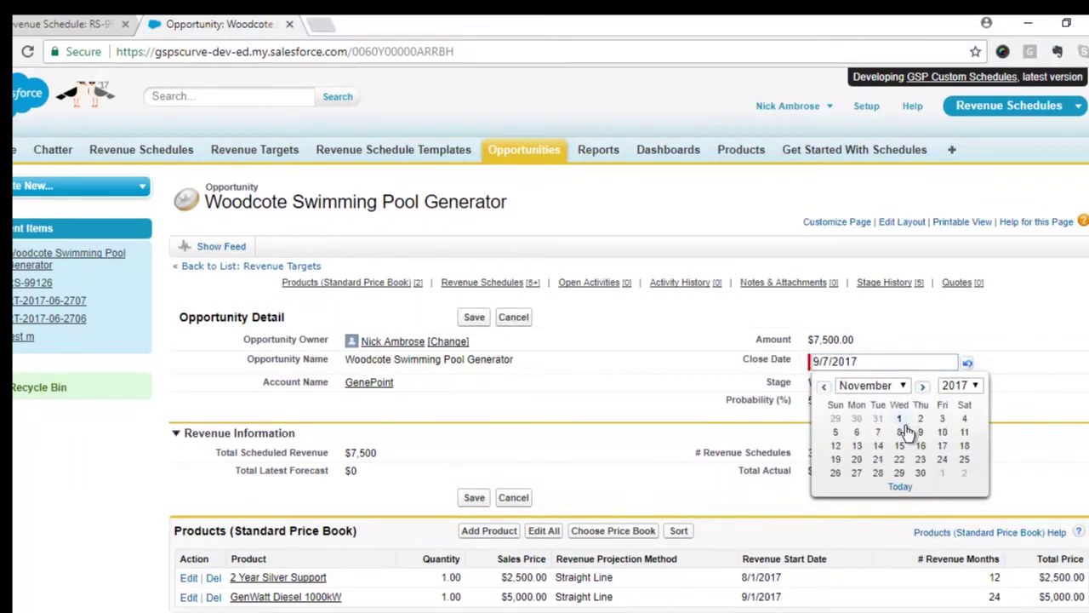
click(899, 432)
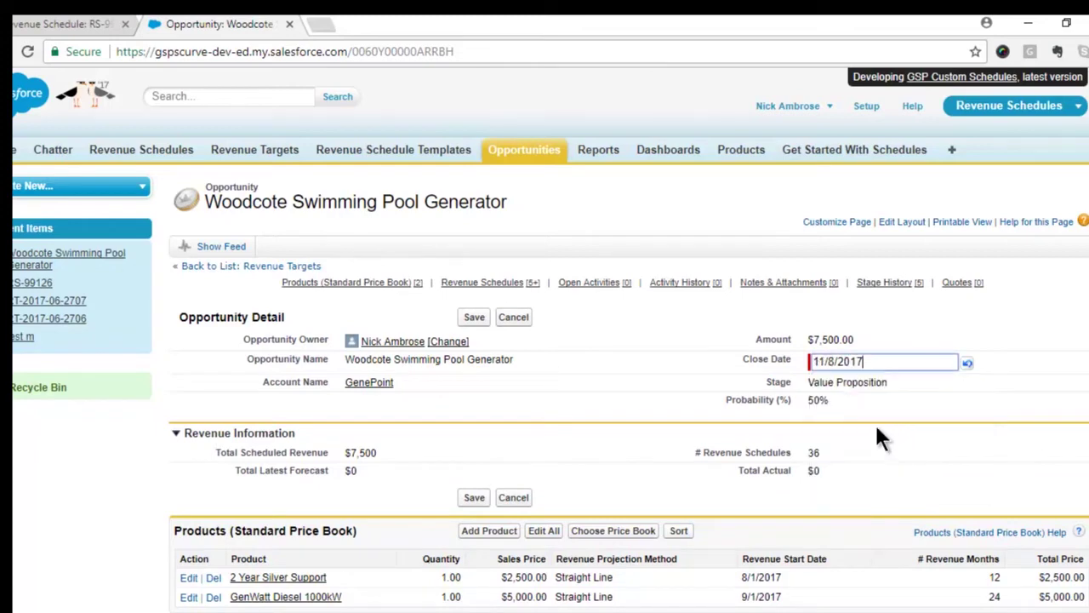
click(474, 317)
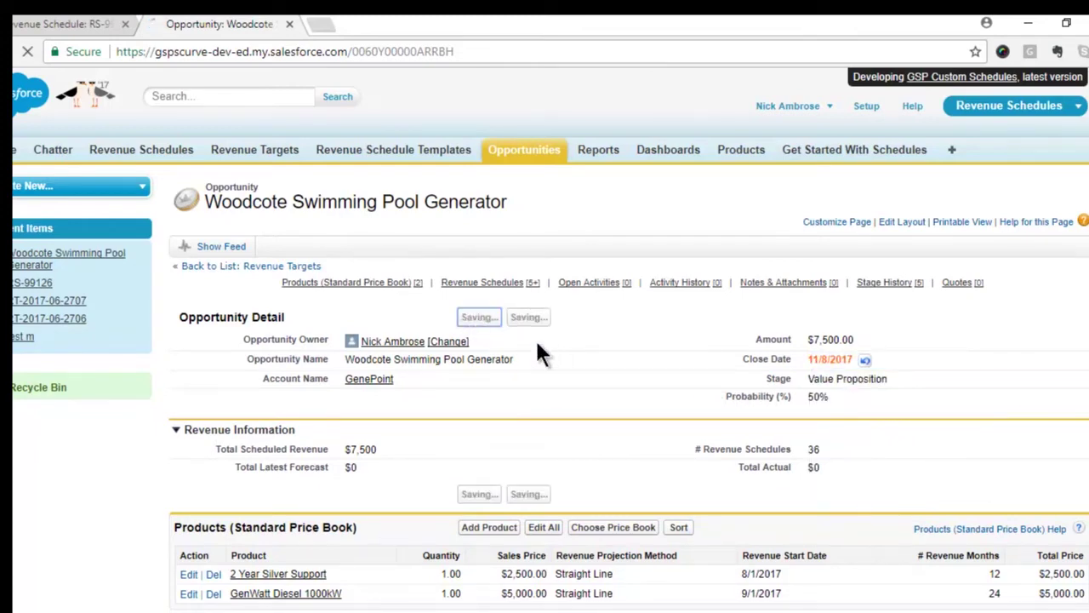
scroll(537, 347, down, 1)
scroll(538, 347, down, 3)
scroll(538, 347, down, 1)
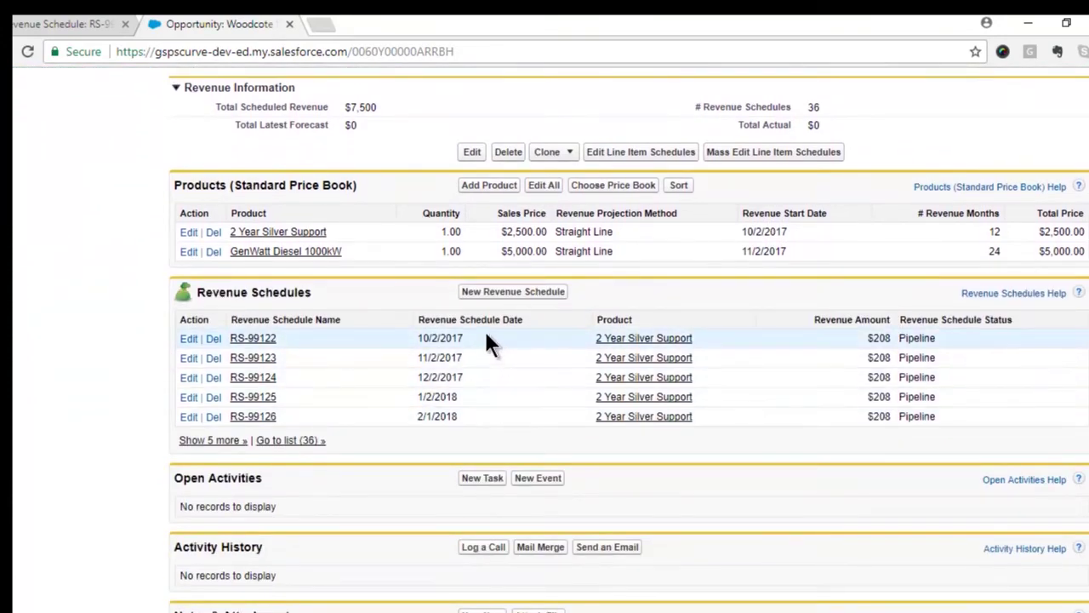
Change the GenWatt product's revenue duration from 24 to 36 months.
click(640, 155)
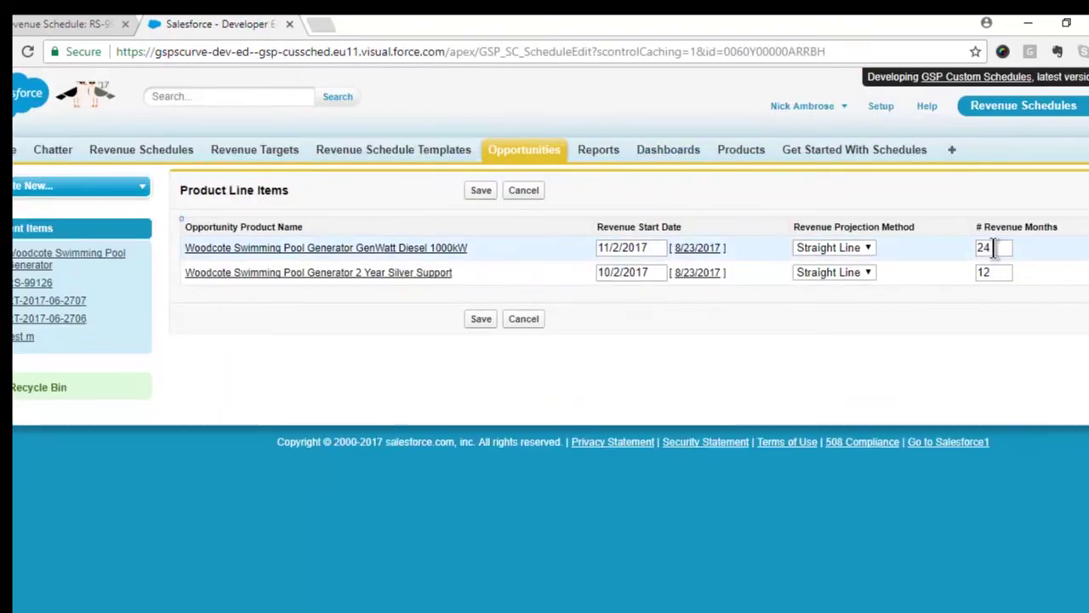
drag(989, 246, 941, 248)
text(36)
click(481, 191)
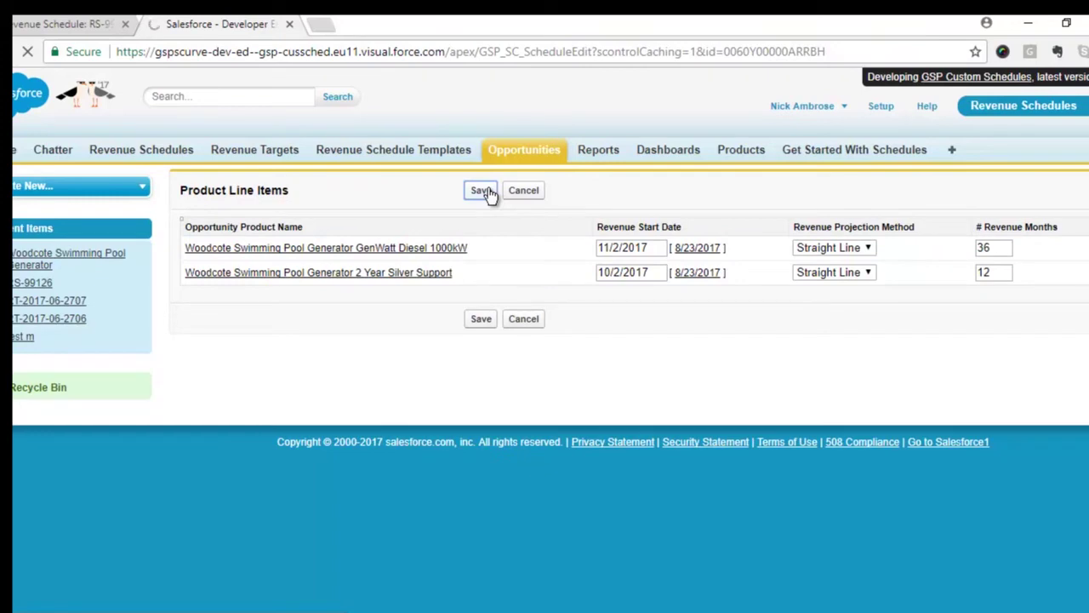
Raise the RS-99122 and RS-99123 revenue amounts from 208 to 1208.
scroll(489, 194, down, 2)
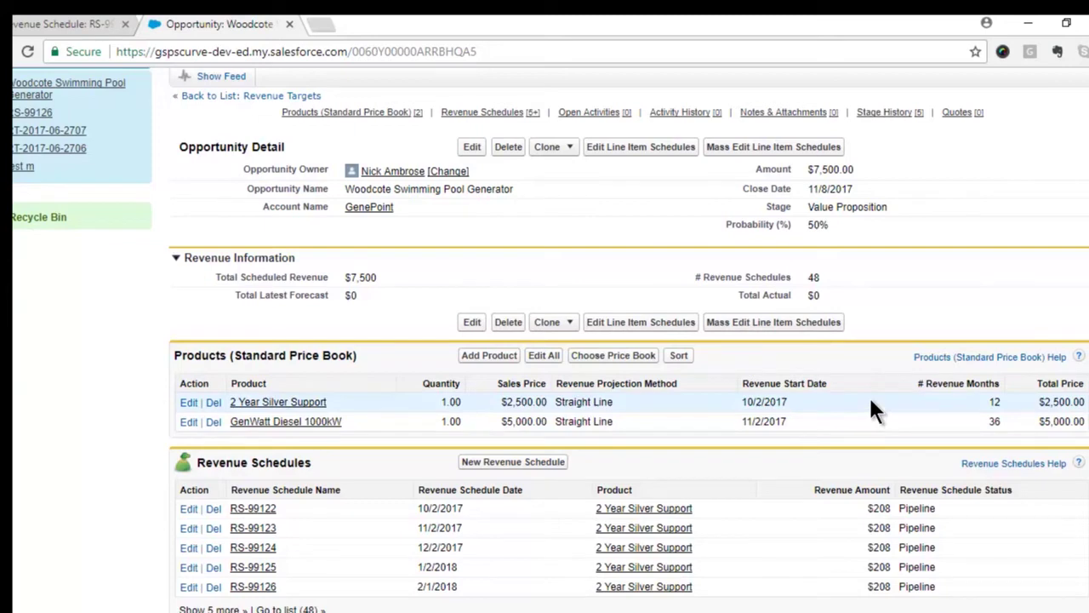
click(782, 330)
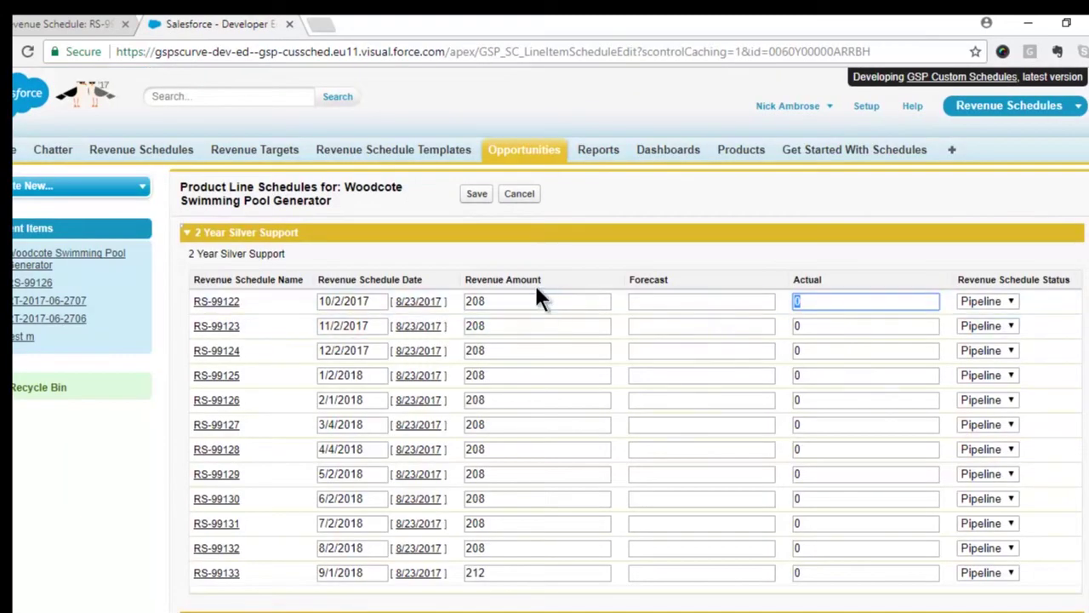
click(517, 302)
text(1)
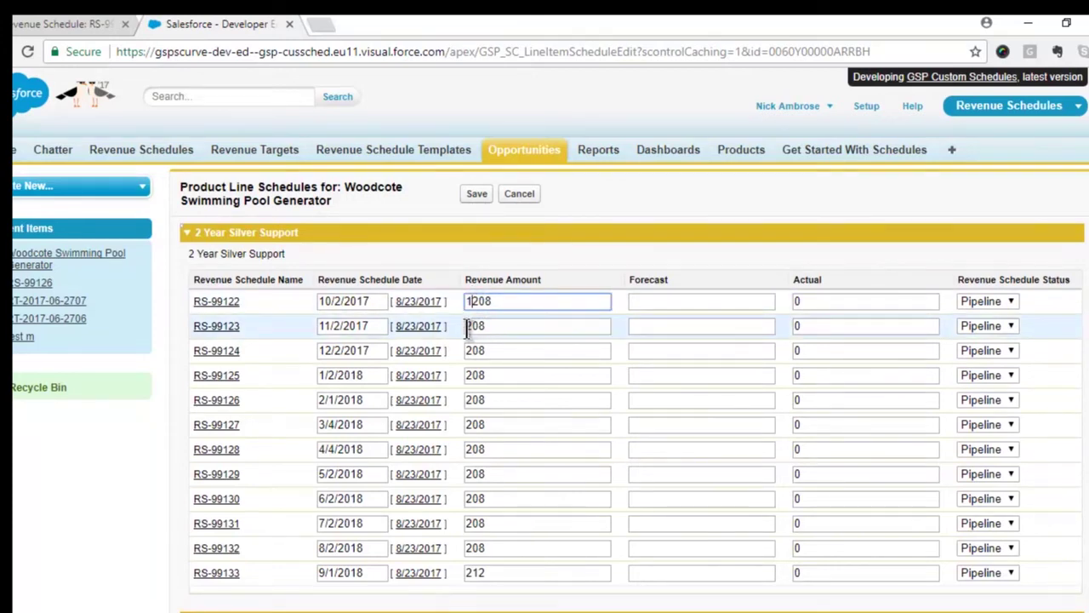
click(466, 327)
text(1)
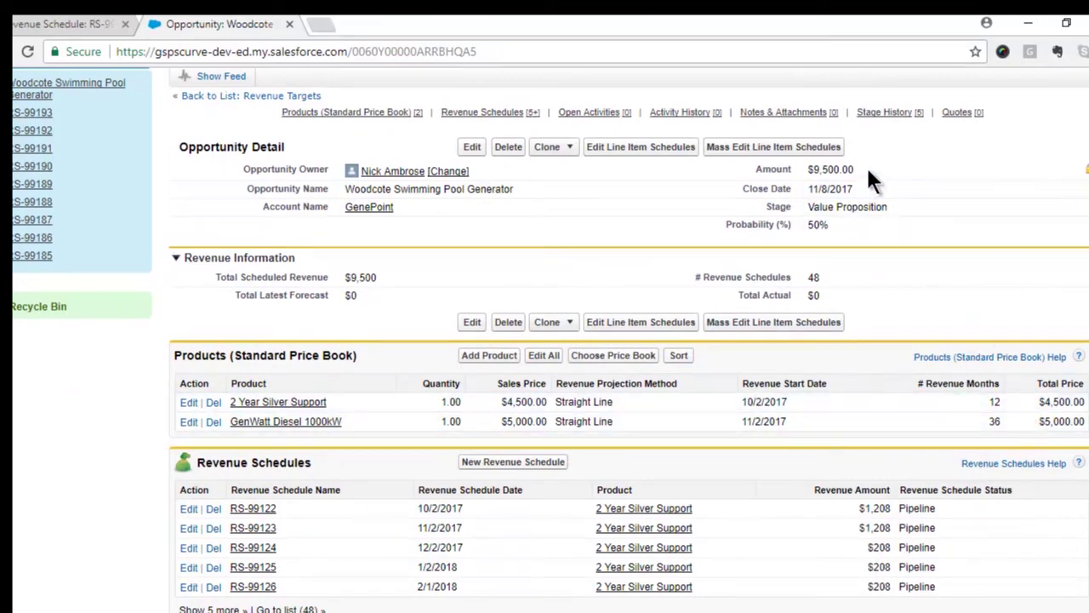
Set the stage to Closed Won with 100% probability, save, and check the Booked schedules.
double_click(872, 206)
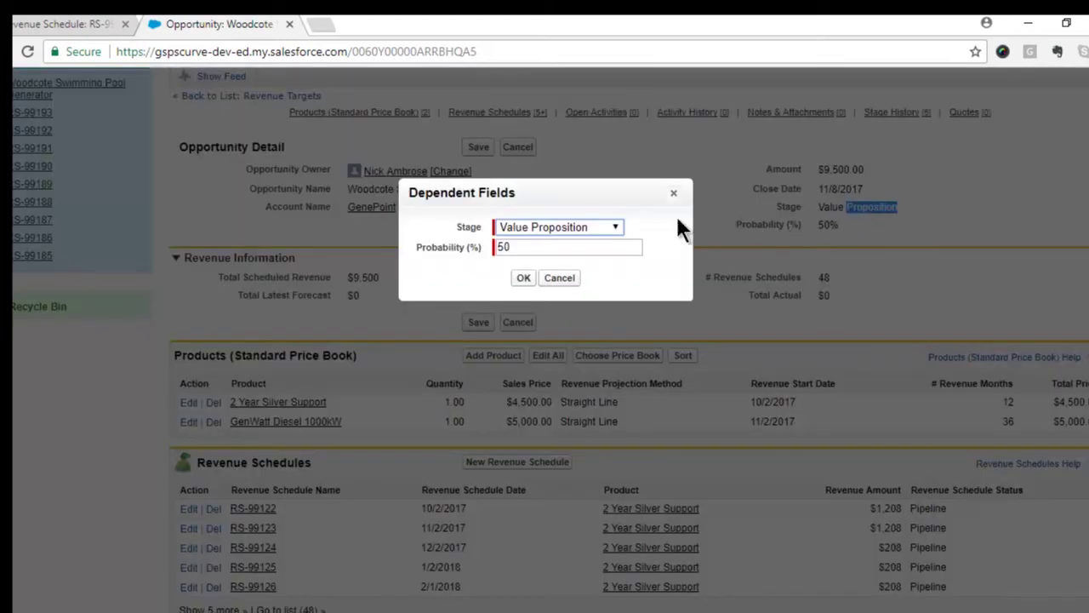
click(603, 225)
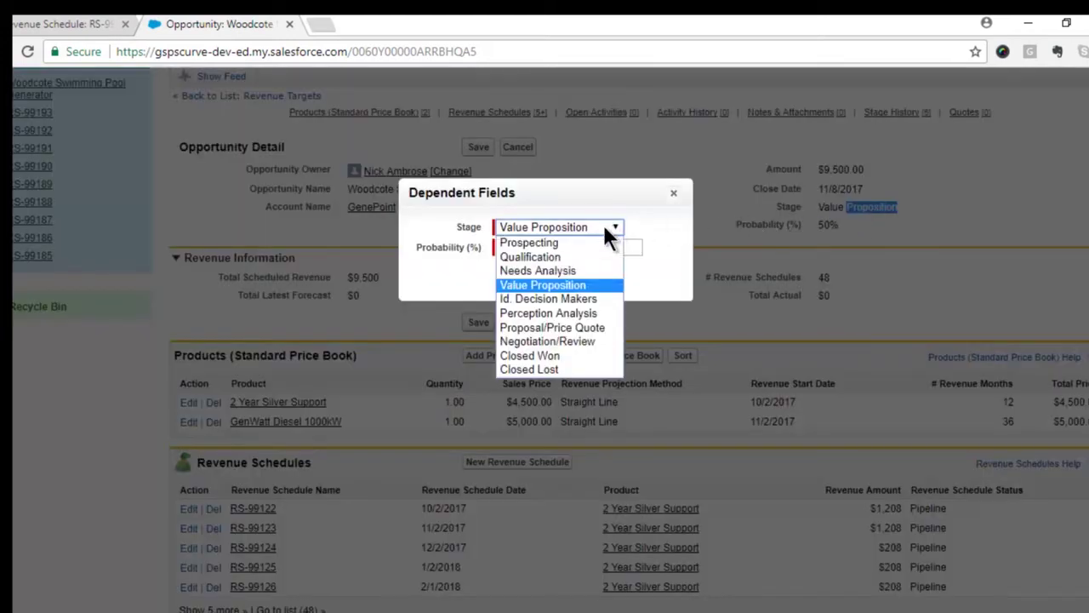
click(551, 349)
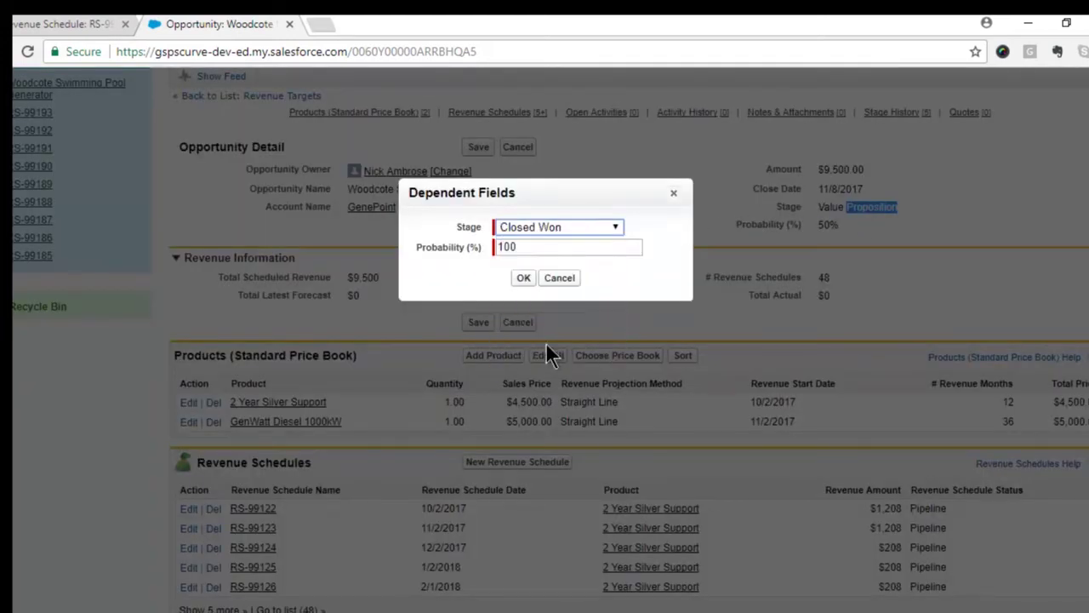
click(523, 277)
click(478, 148)
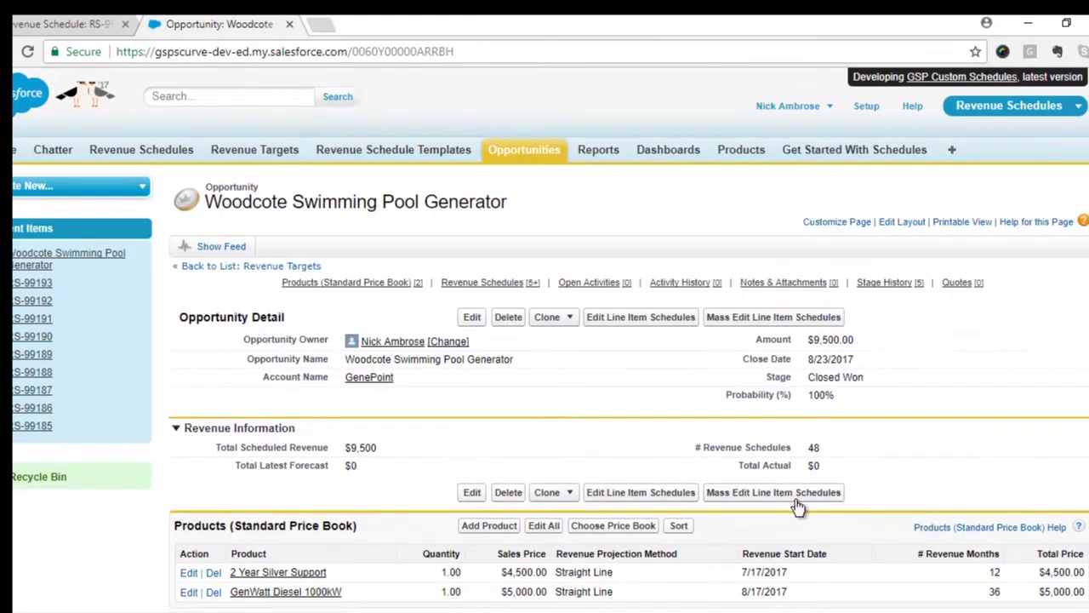
scroll(797, 506, down, 1)
scroll(800, 507, down, 2)
scroll(803, 508, down, 1)
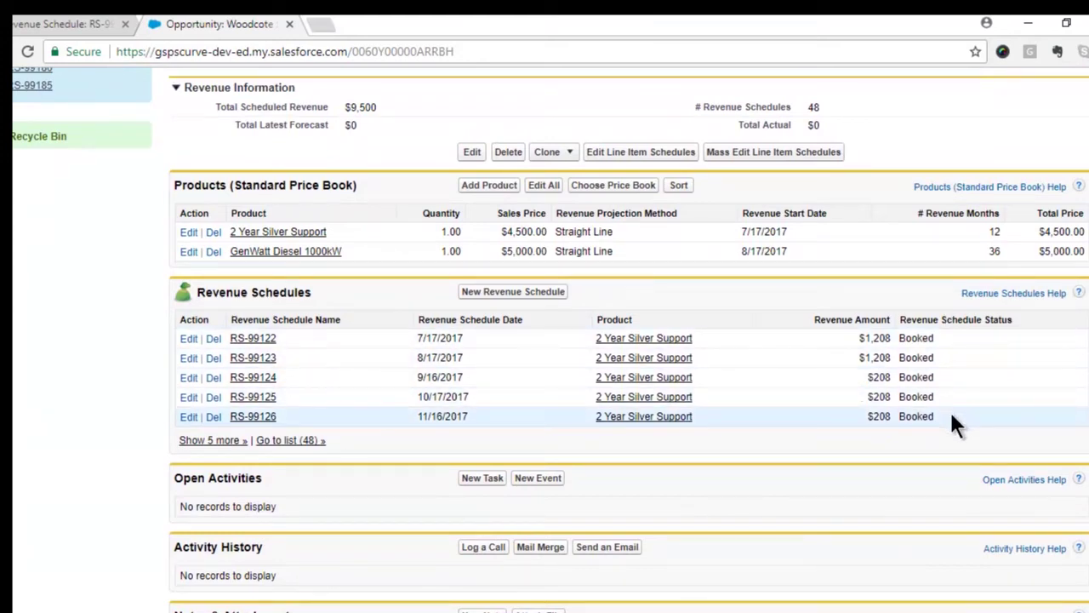
Enter actuals of 1000 and 1200 on the first two line item schedules.
click(804, 157)
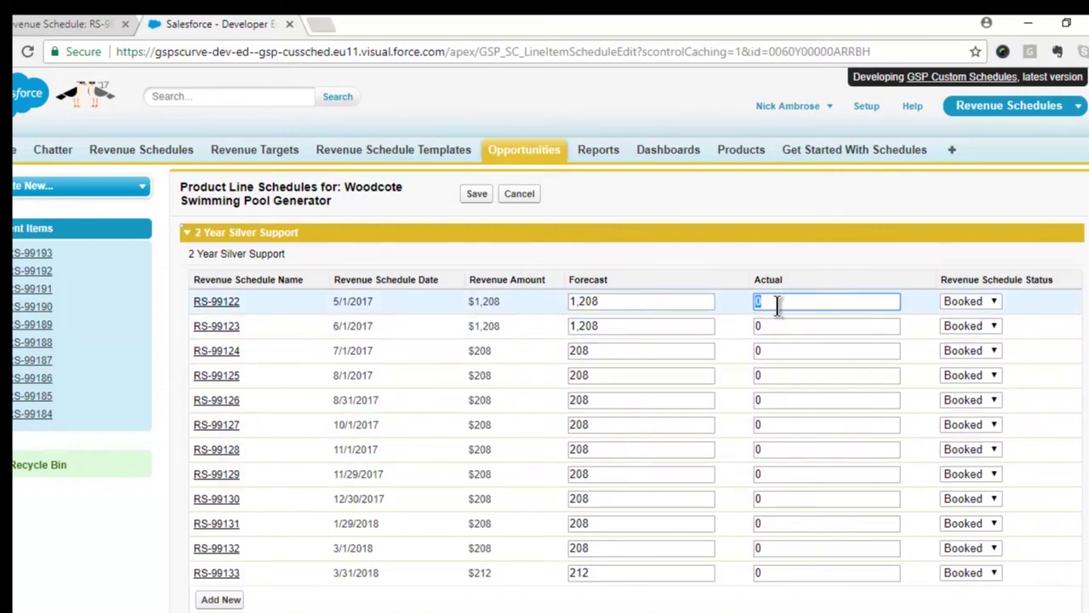
text(1000)
key(Tab)
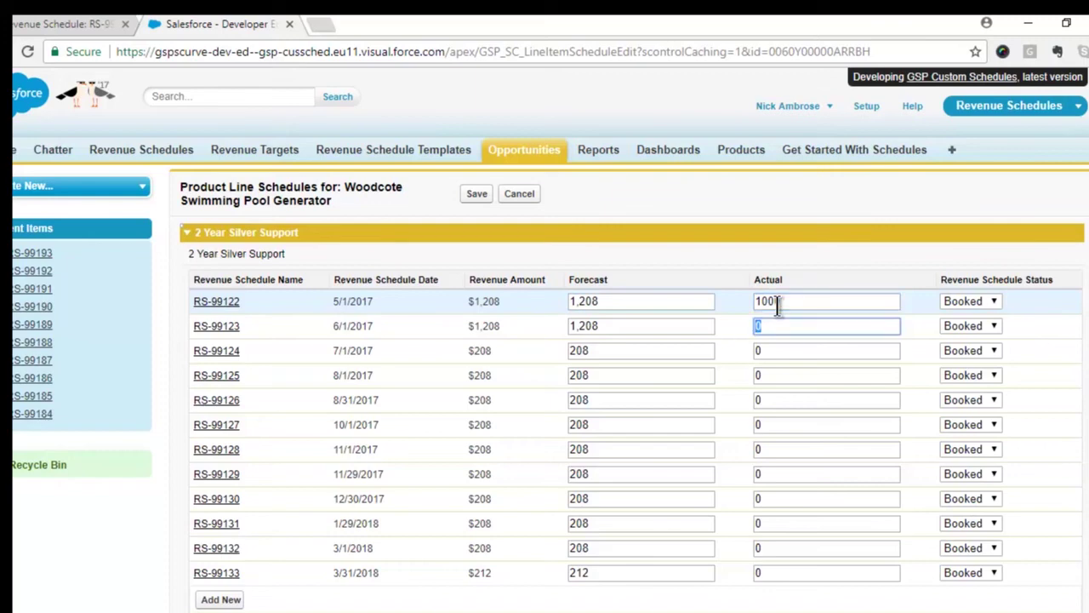
text(1200)
Set the forecasts of rows 3, 4 and 5 to 800, 1000 and 900.
double_click(582, 350)
text(800)
double_click(594, 375)
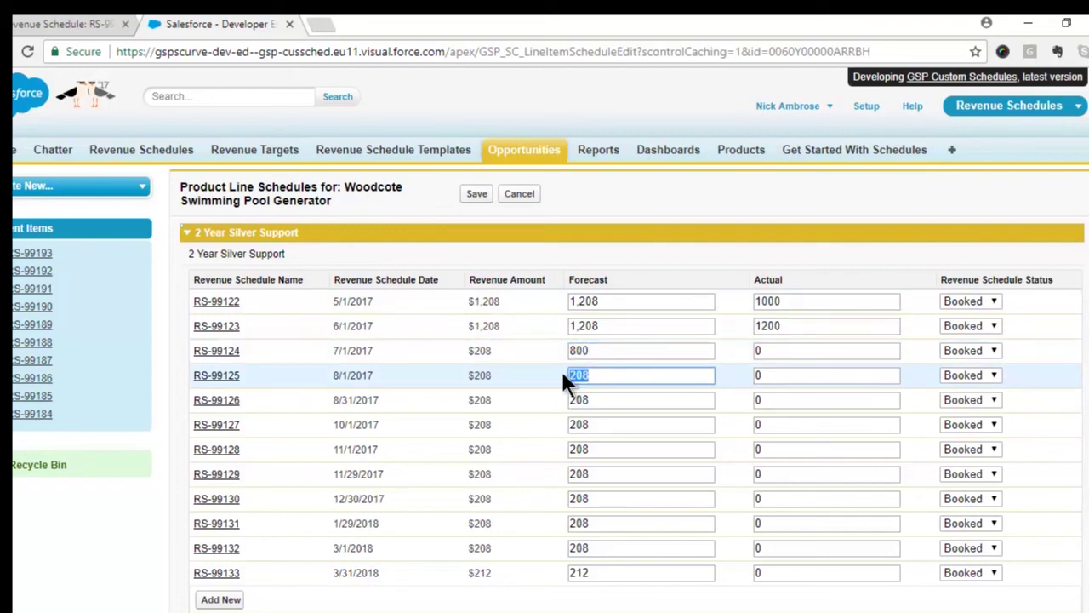
text(000)
double_click(592, 399)
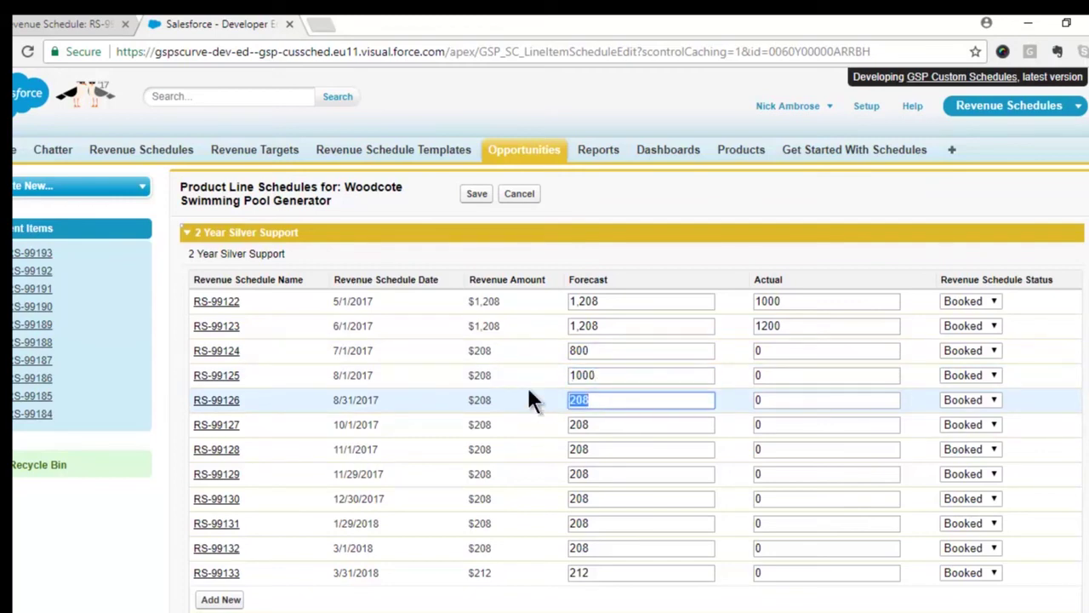
text(900)
Mark RS-99122 as Invoiced and RS-99123 as Shipped, then save the schedules.
click(967, 303)
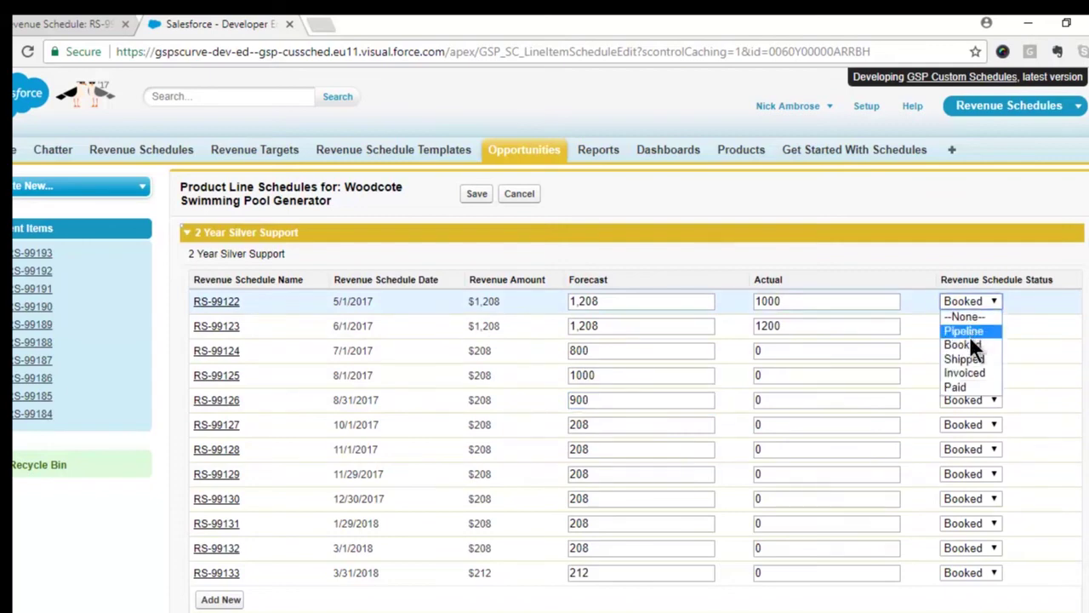
click(970, 372)
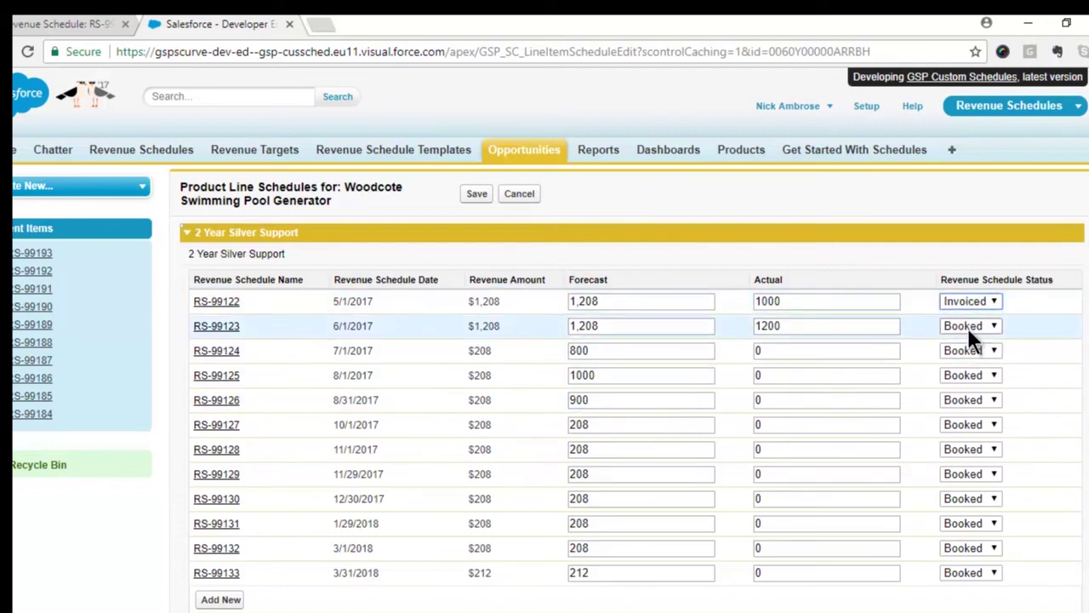
click(968, 326)
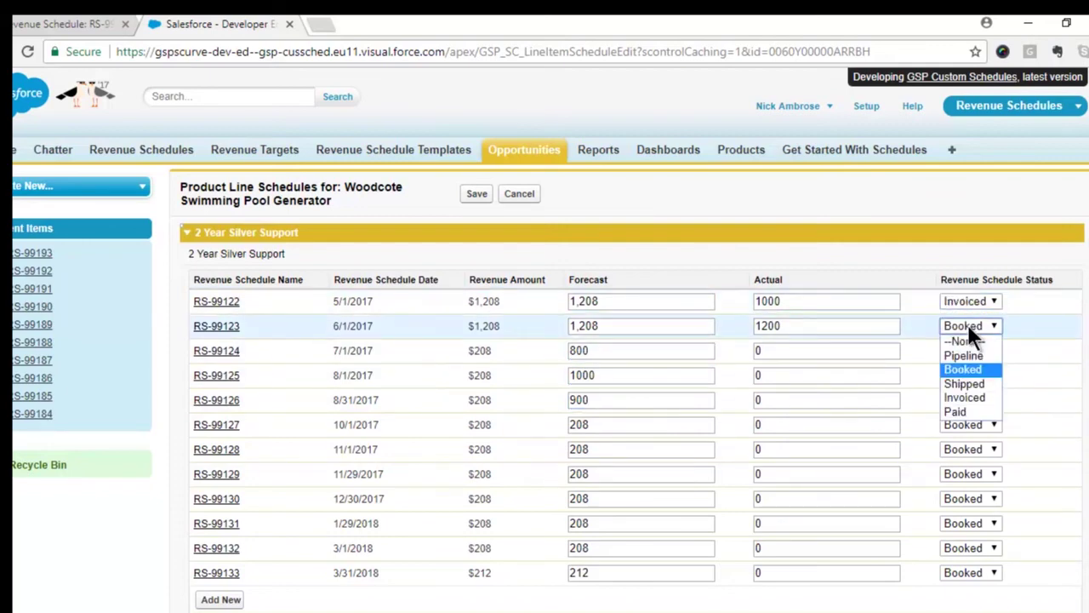
click(968, 380)
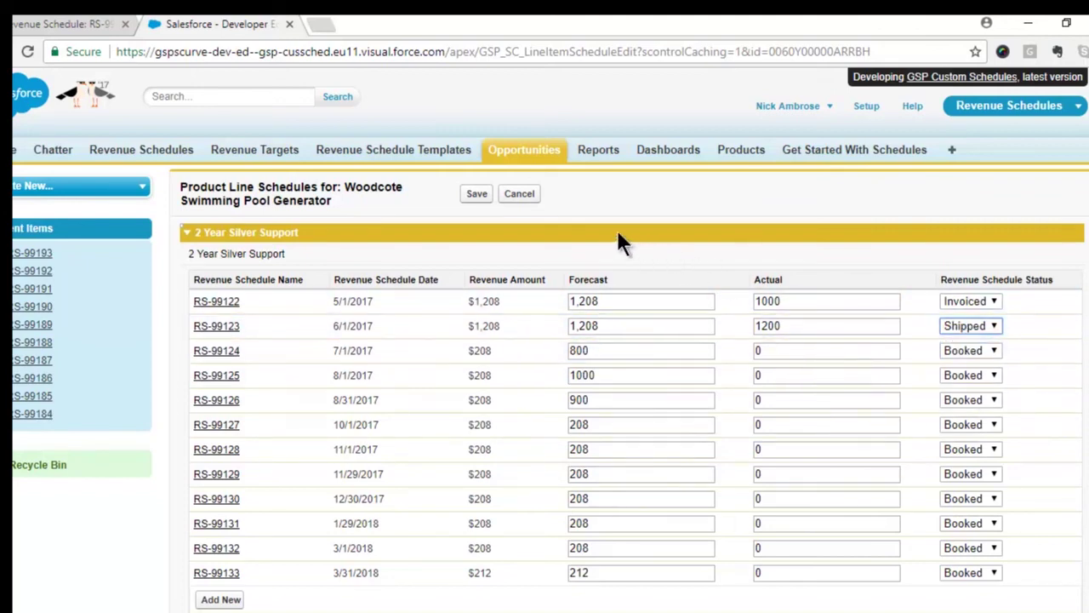
click(477, 195)
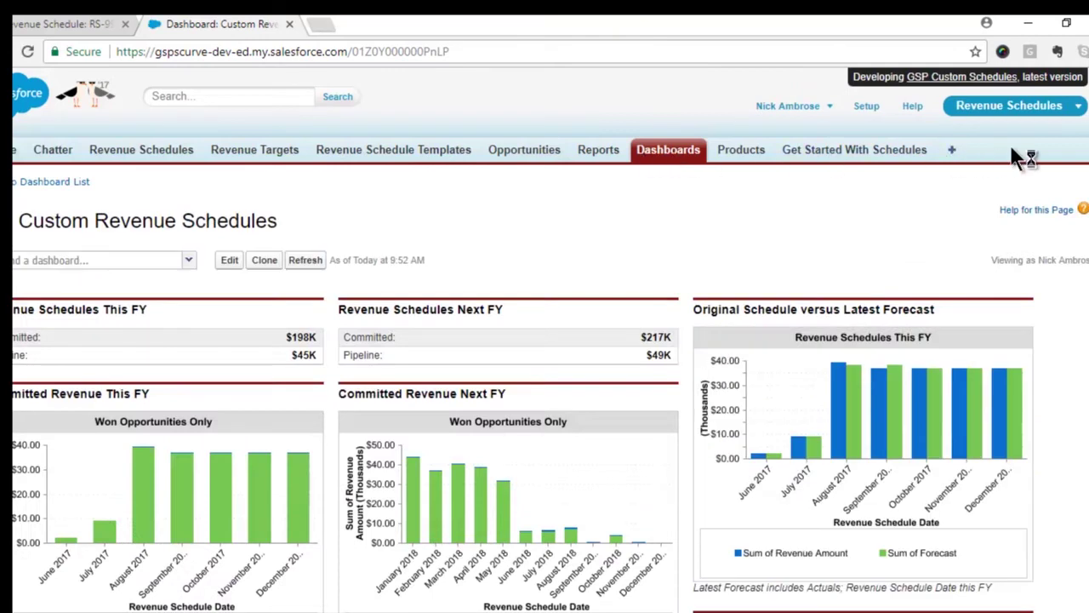
Scroll through the committed, pipeline, forecast and status charts, then back to the top.
scroll(544, 340, down, 2)
scroll(545, 341, down, 1)
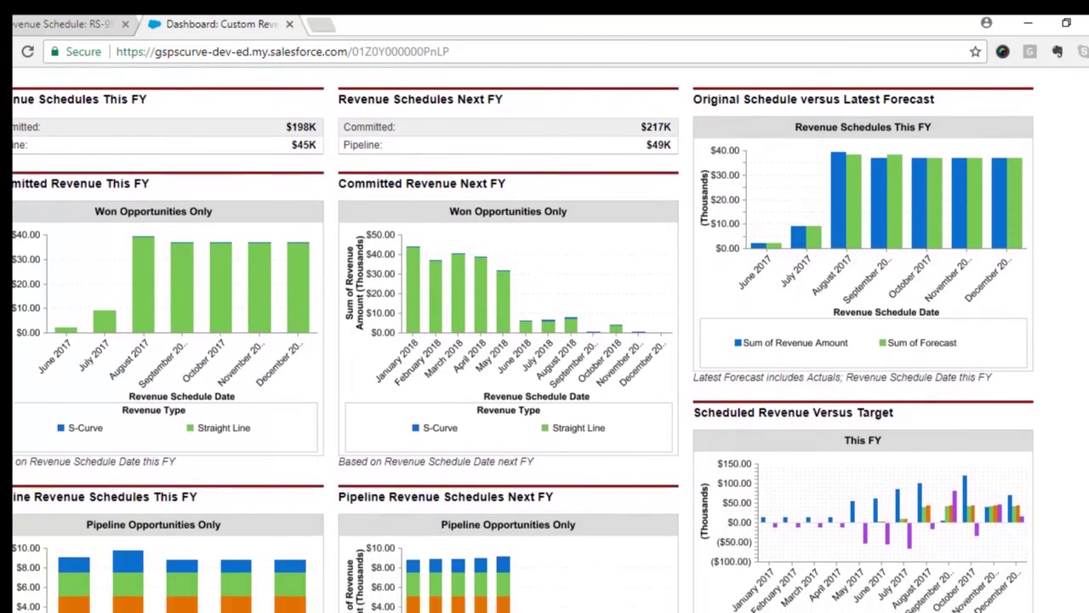
scroll(544, 340, down, 2)
scroll(545, 341, down, 1)
scroll(545, 340, down, 1)
scroll(544, 340, down, 1)
scroll(545, 340, down, 1)
scroll(545, 340, down, 1)
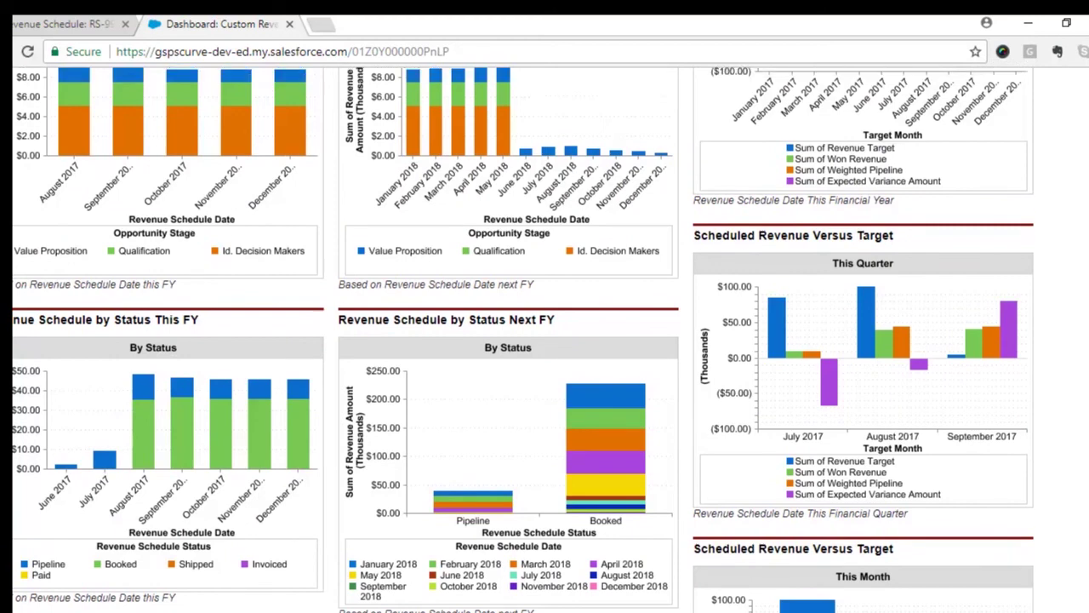
scroll(545, 341, up, 1)
scroll(544, 341, up, 1)
scroll(545, 341, up, 1)
scroll(544, 340, up, 1)
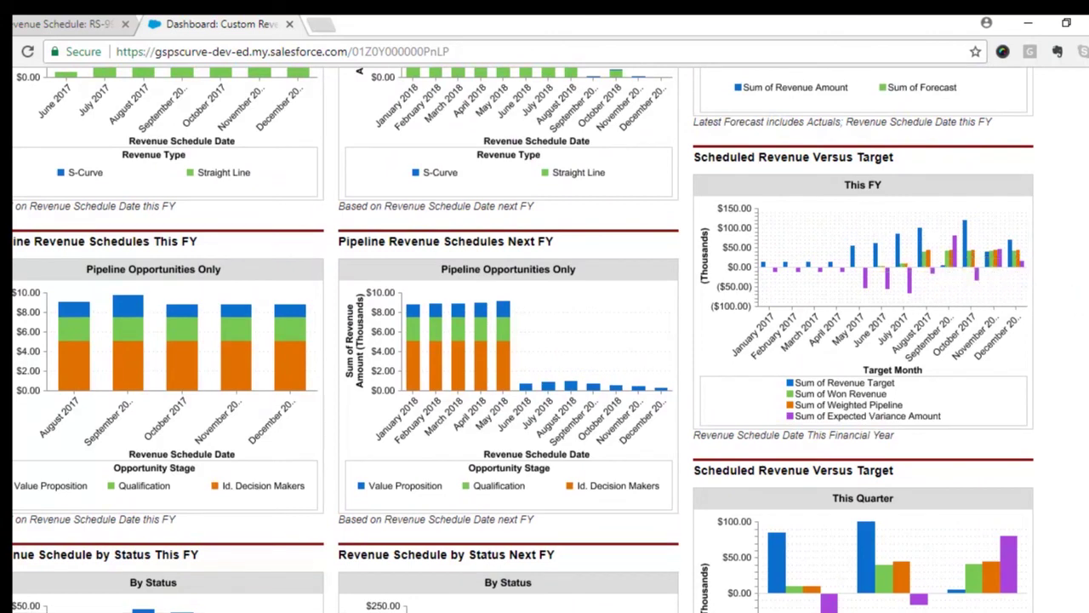
scroll(544, 340, up, 1)
scroll(545, 341, up, 2)
scroll(544, 340, up, 1)
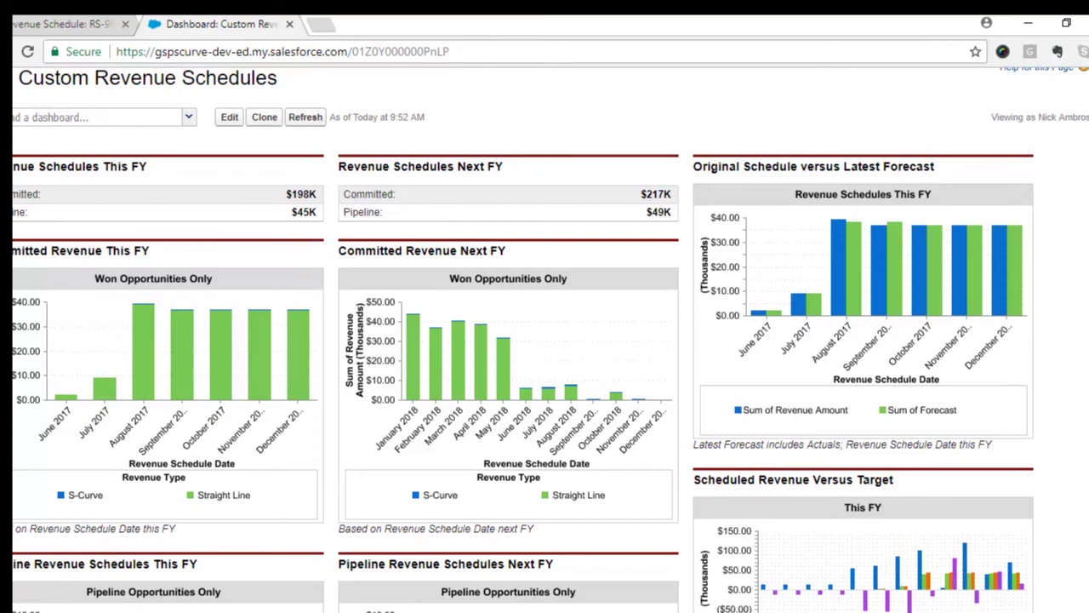
scroll(544, 340, up, 1)
scroll(544, 340, up, 1)
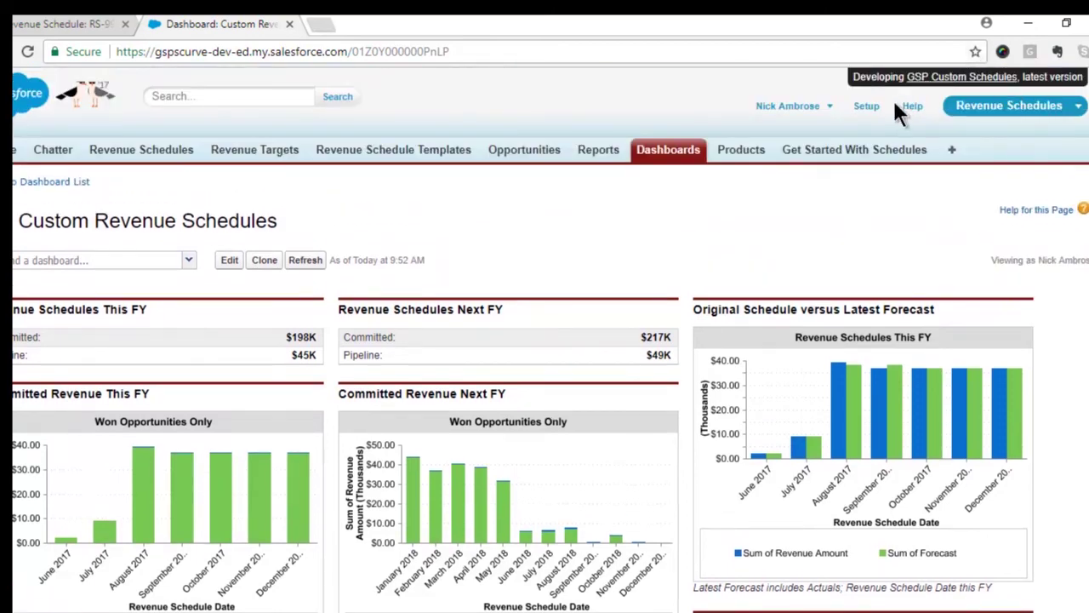
Switch to Lightning Experience from the user menu and scroll through the dashboard's totals and charts.
click(812, 111)
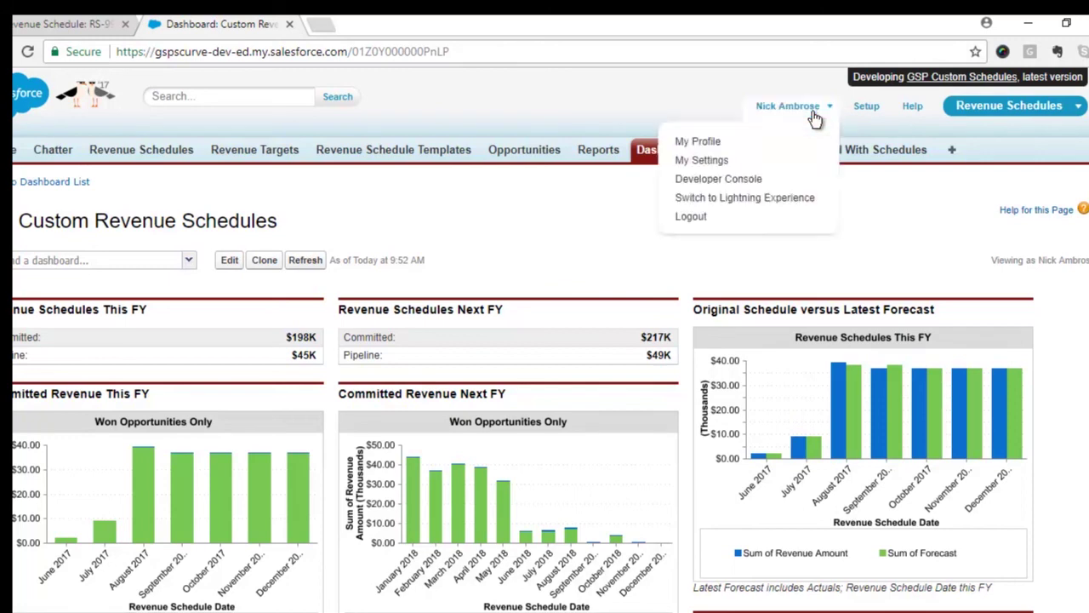
click(747, 197)
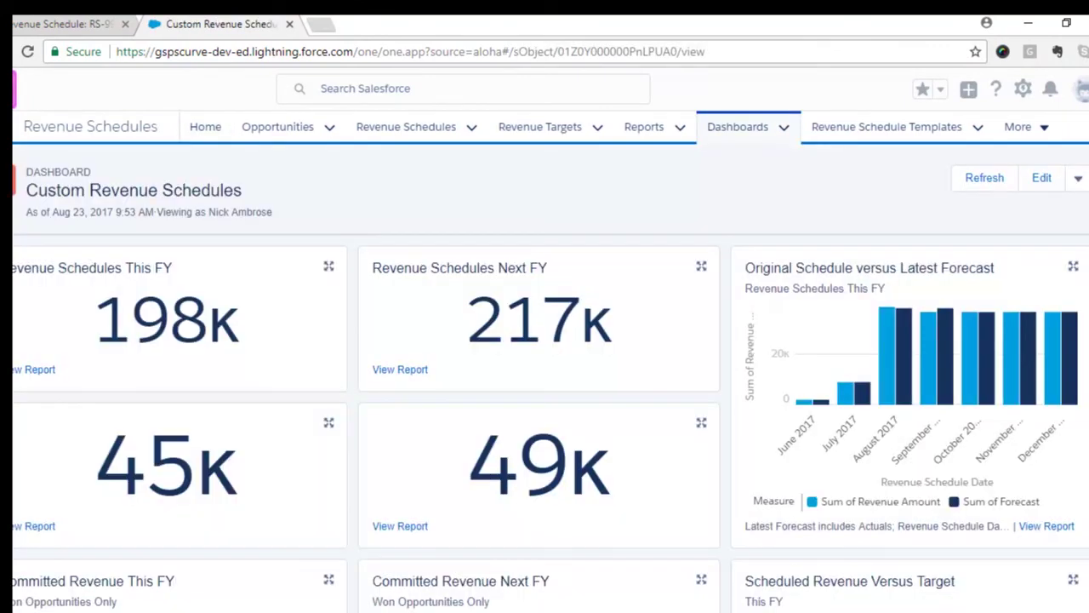
scroll(551, 379, down, 1)
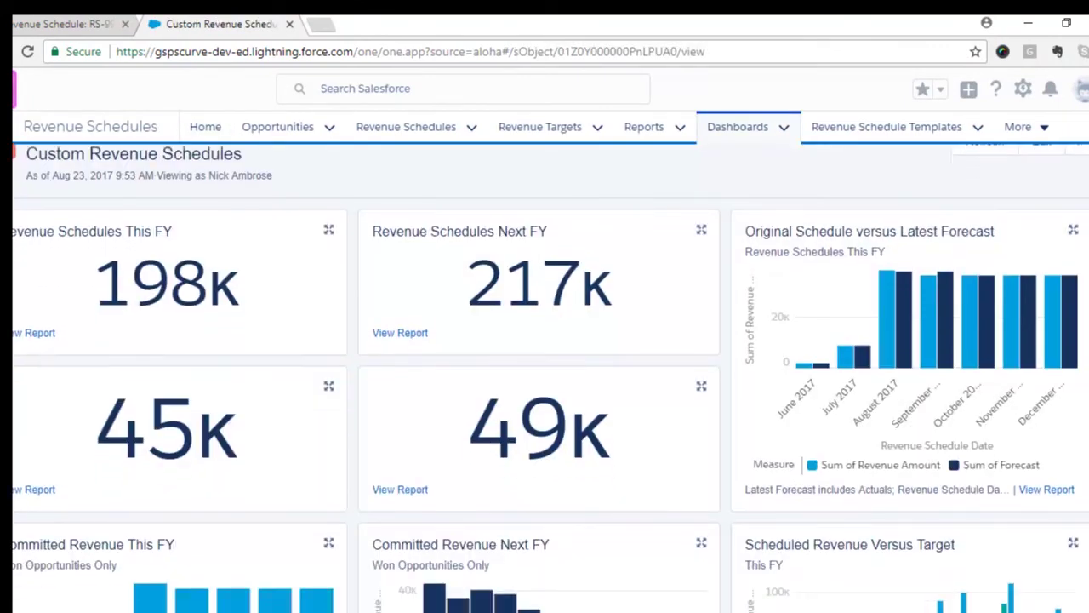
scroll(551, 379, down, 1)
scroll(550, 379, down, 1)
scroll(551, 379, down, 1)
scroll(551, 378, down, 1)
scroll(551, 378, down, 1)
scroll(550, 378, down, 1)
scroll(550, 379, down, 1)
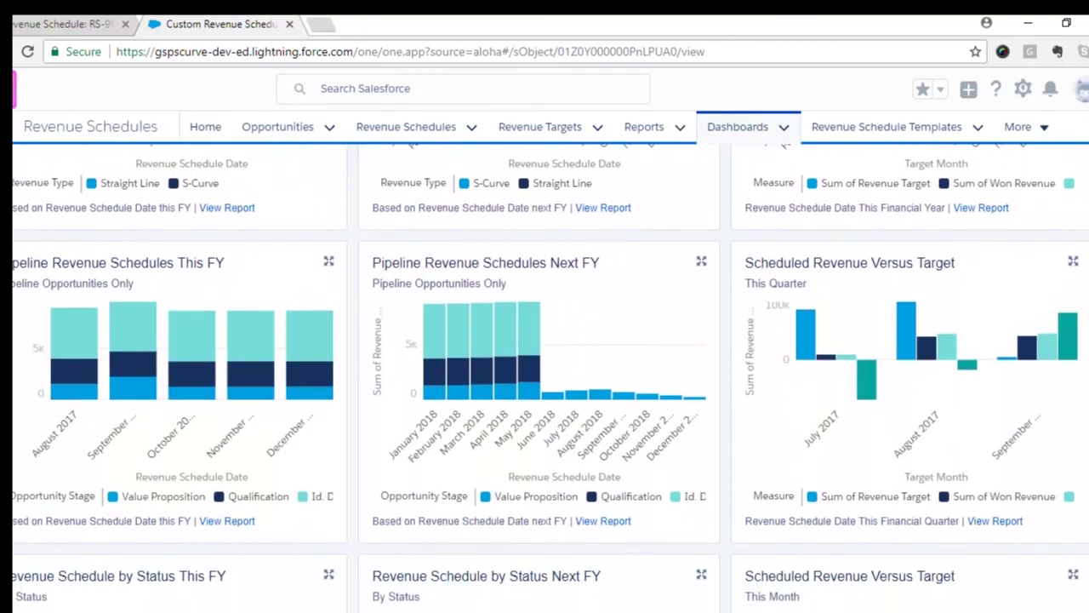